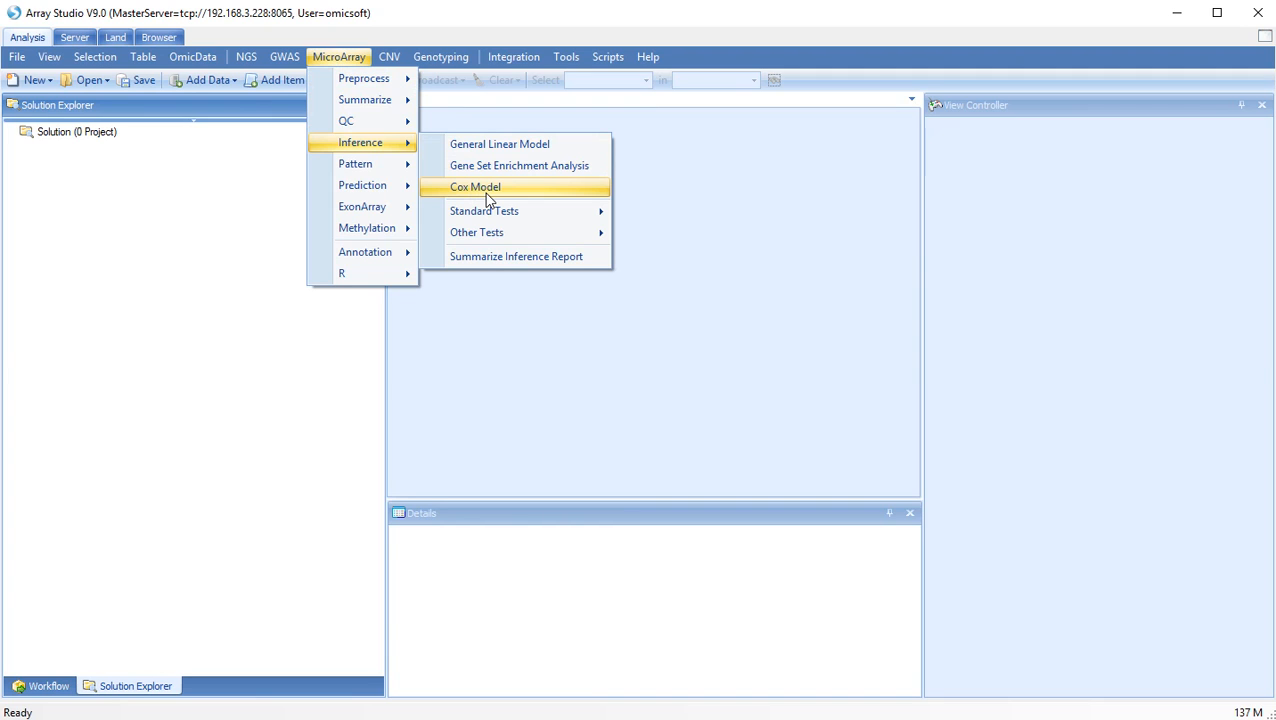
Step: Look through the available Lands and virtual Lands in the Land selection list
left_click(117, 39)
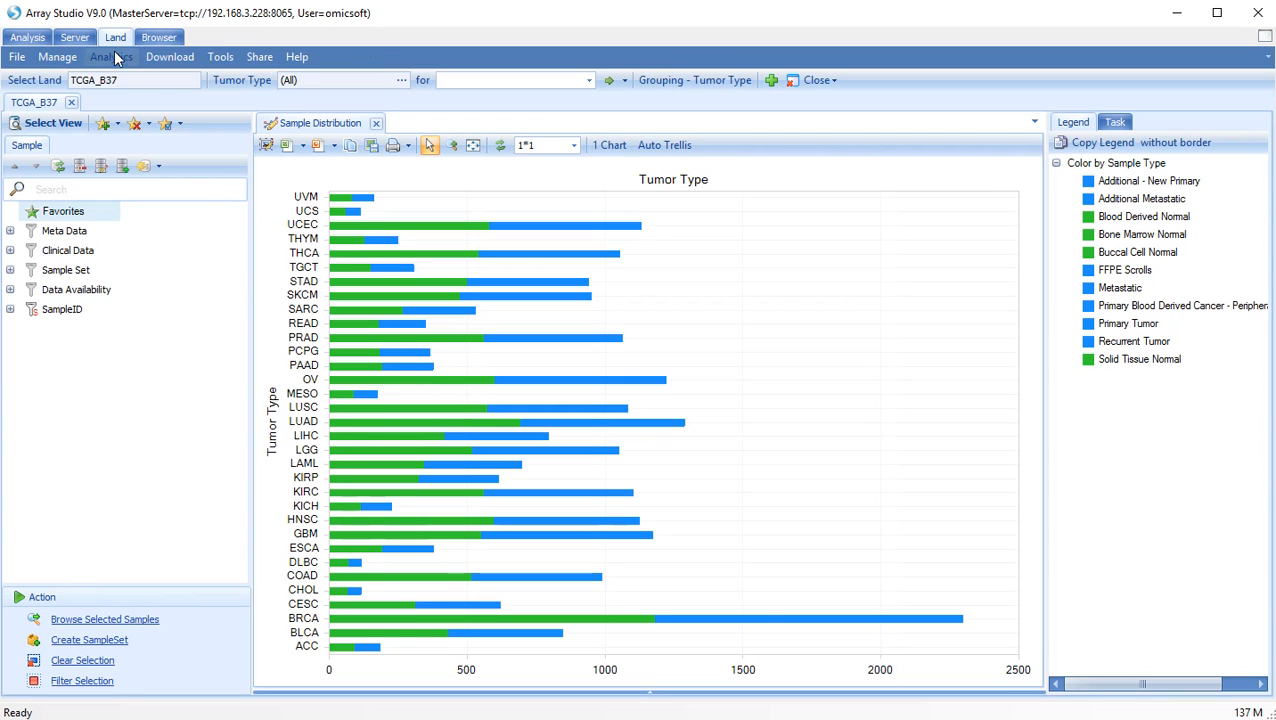
left_click(55, 82)
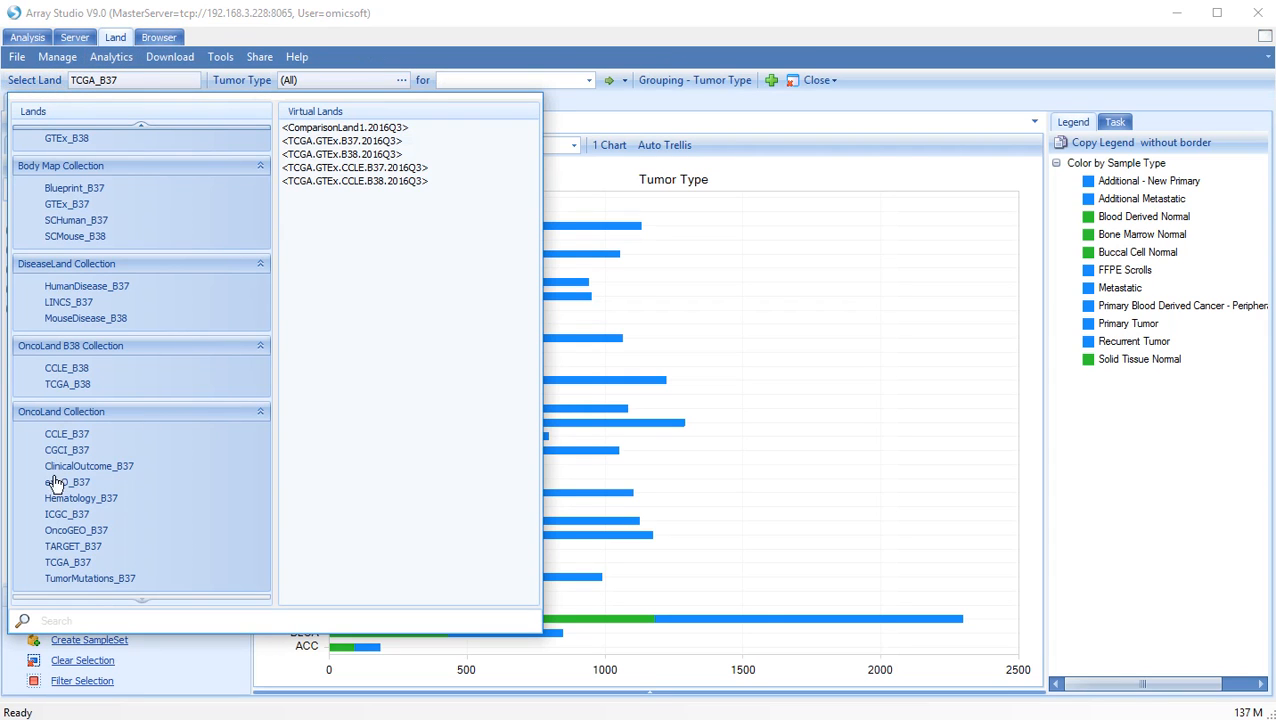
mouse_move(66, 478)
left_click(28, 37)
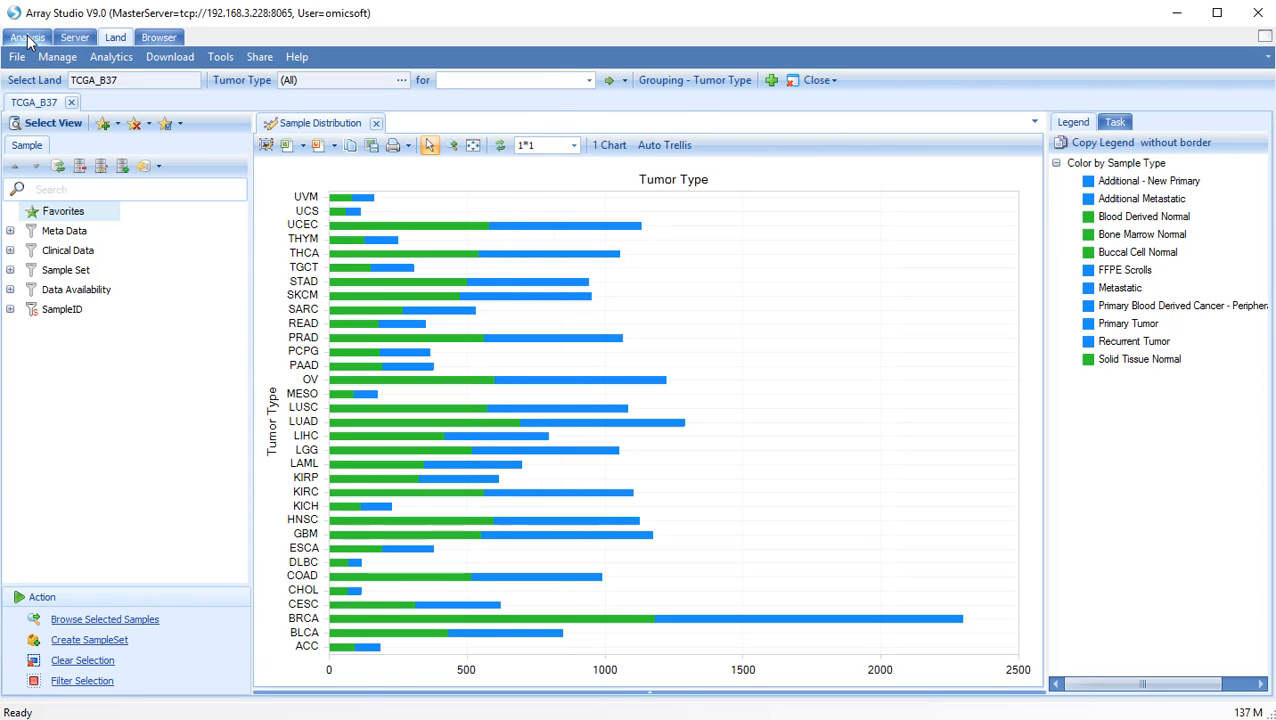
Step: Create a new local distributed analysis project named "Cox Analysis-Gliomas" in the CoxAnalysis folder
left_click(28, 37)
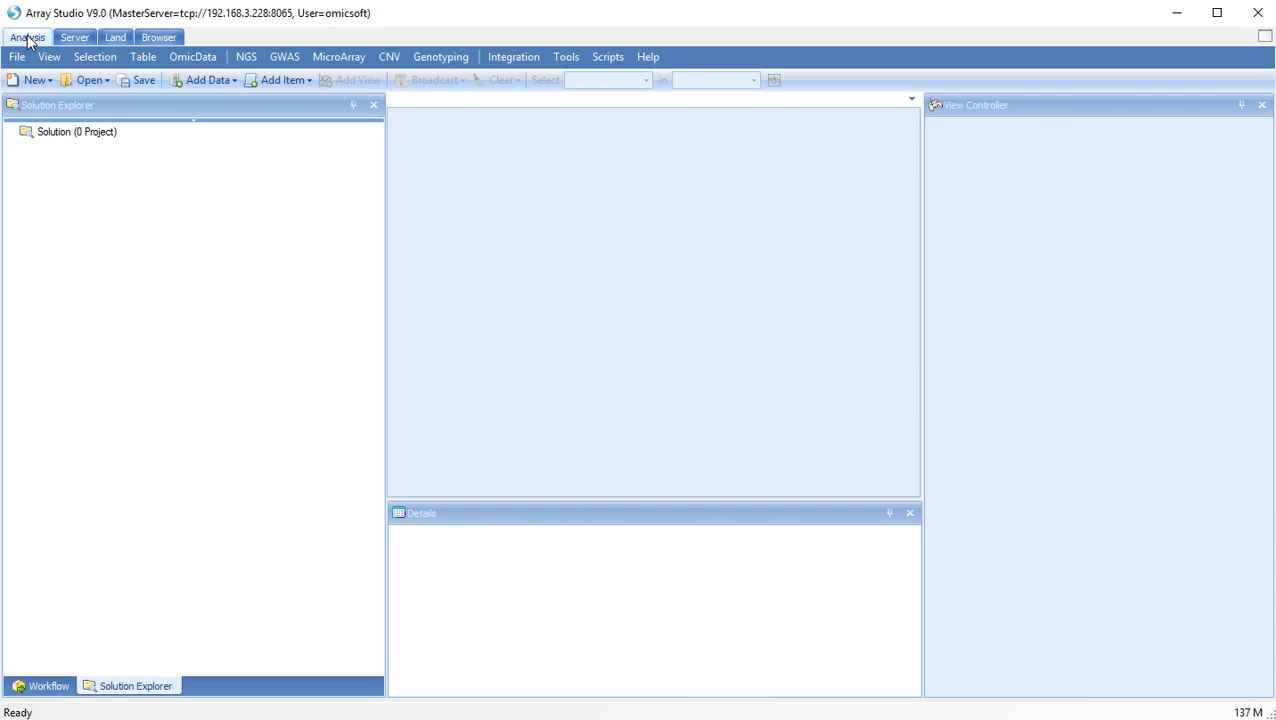
left_click(36, 80)
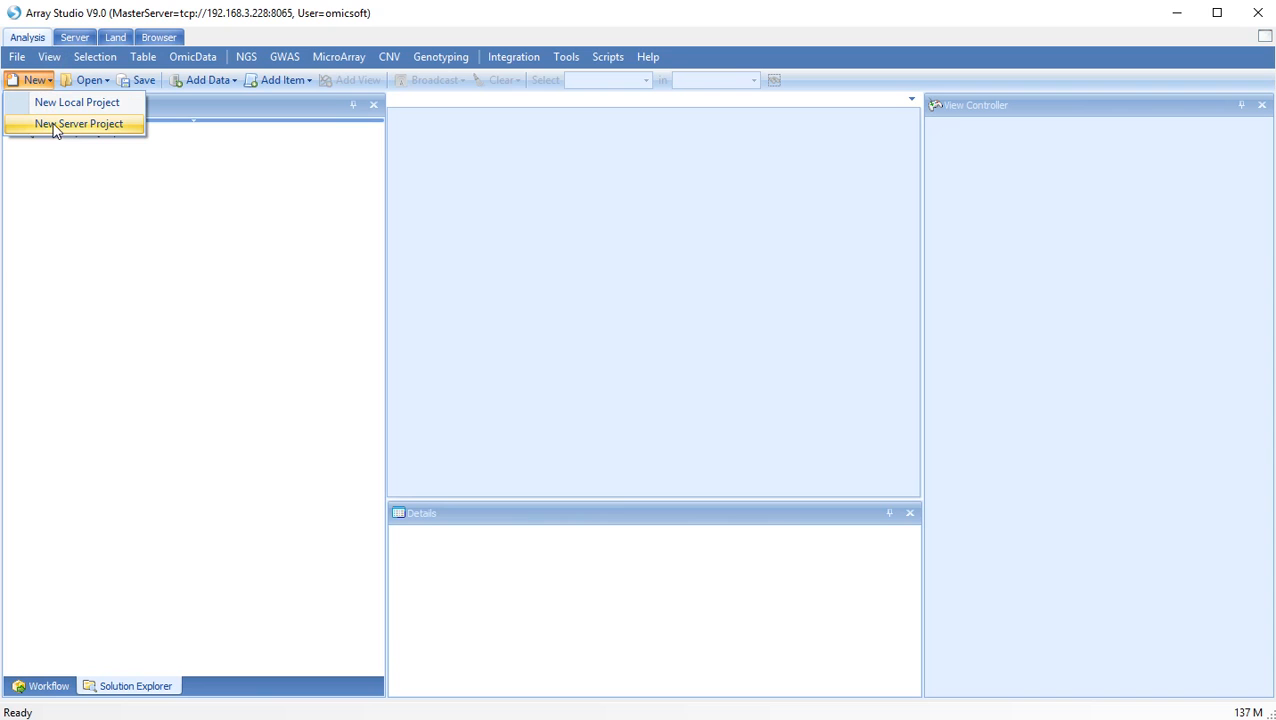
left_click(52, 104)
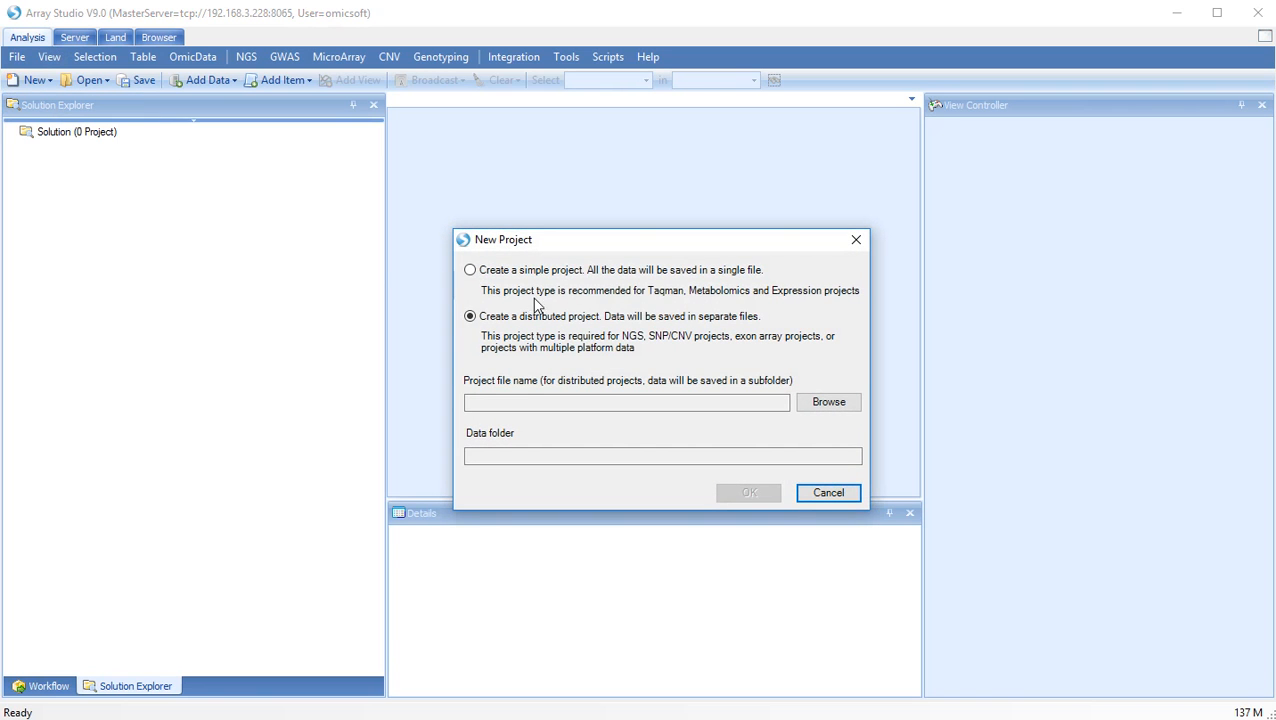
left_click(826, 402)
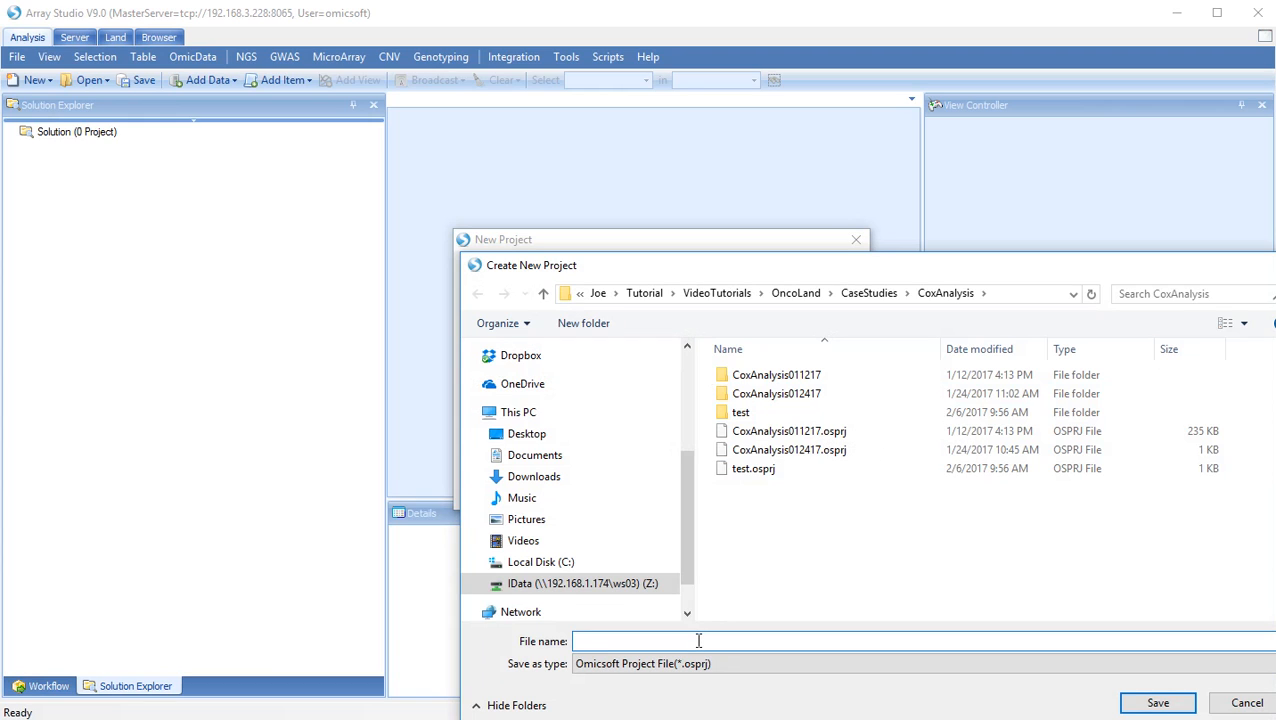
type("C")
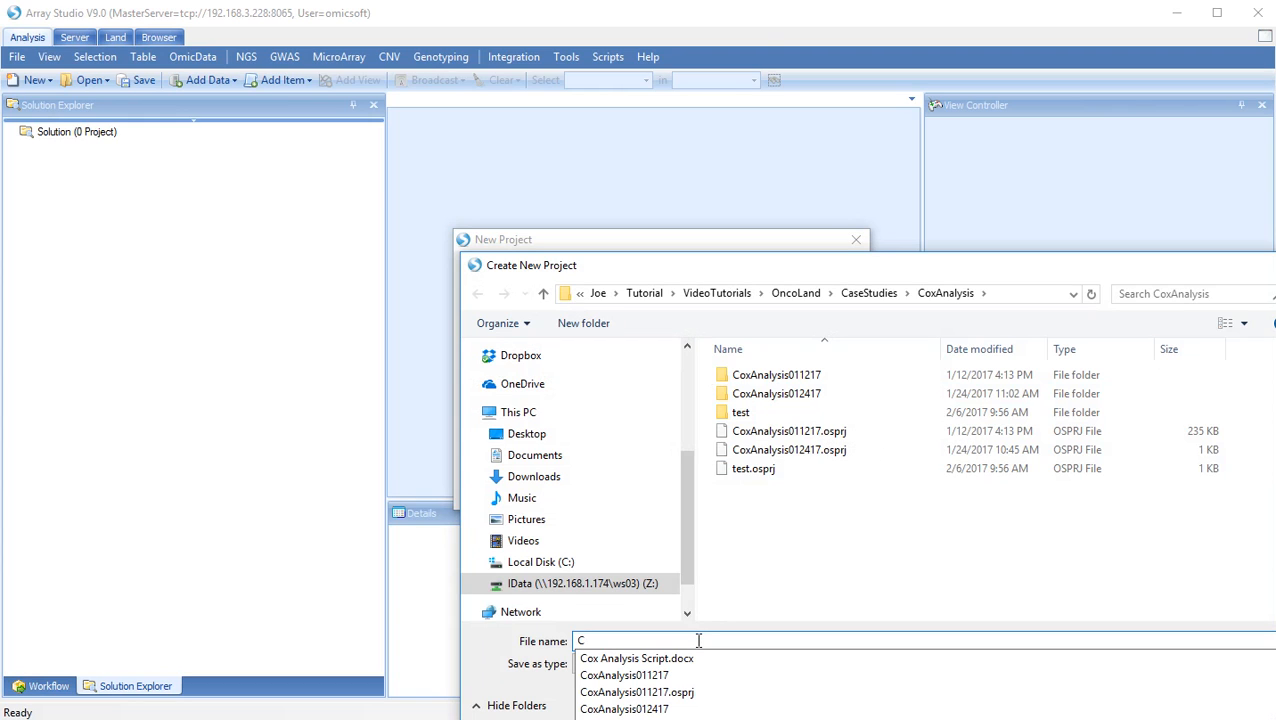
type("ox Analysis-")
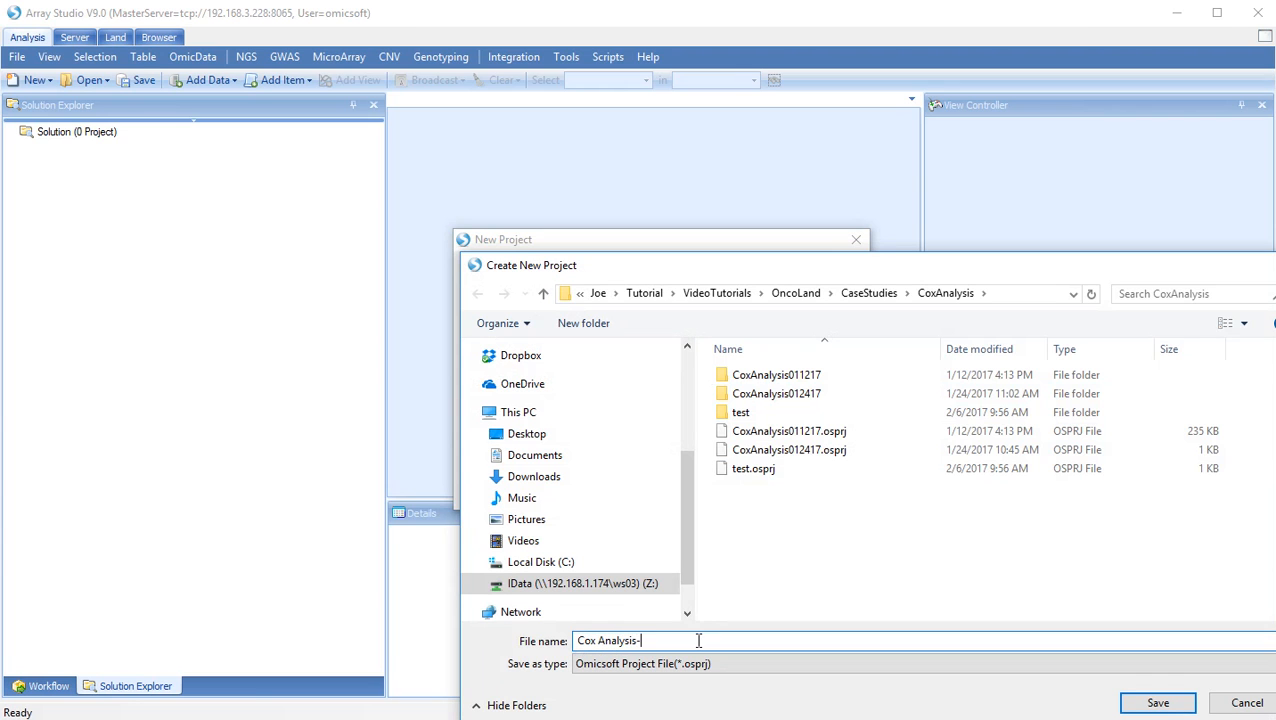
type("Gliomas")
left_click(1158, 703)
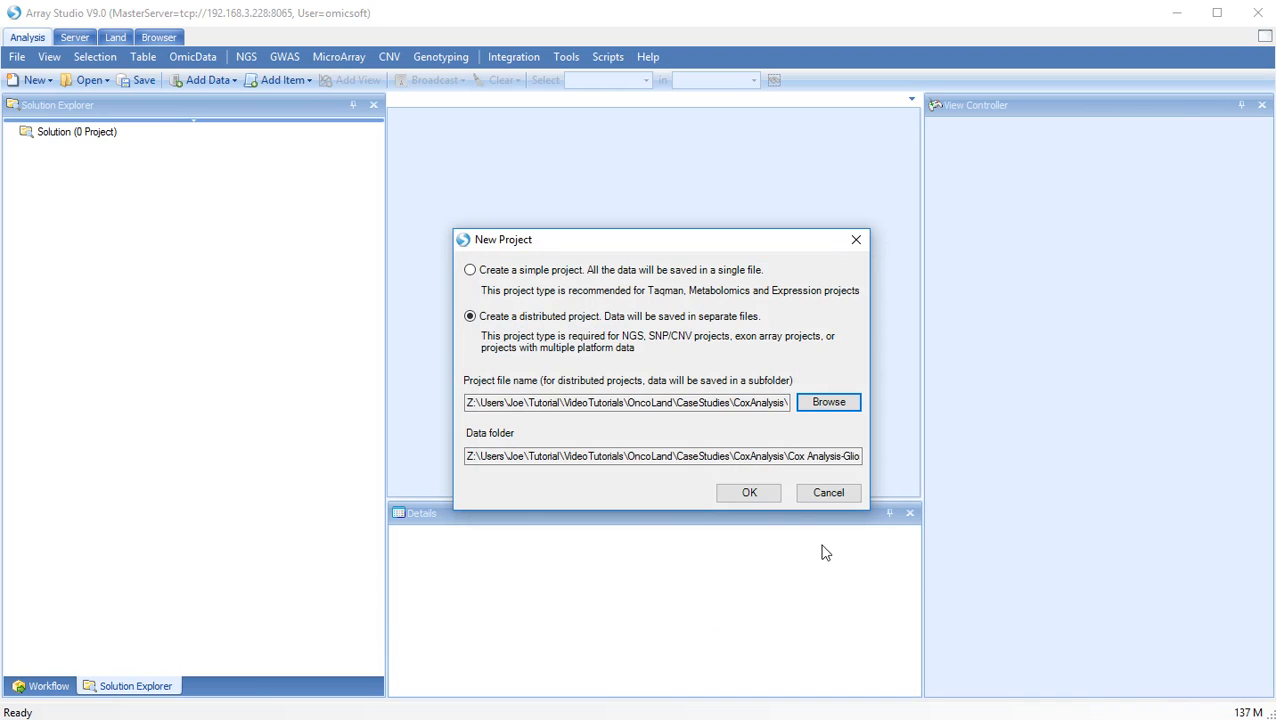
left_click(749, 492)
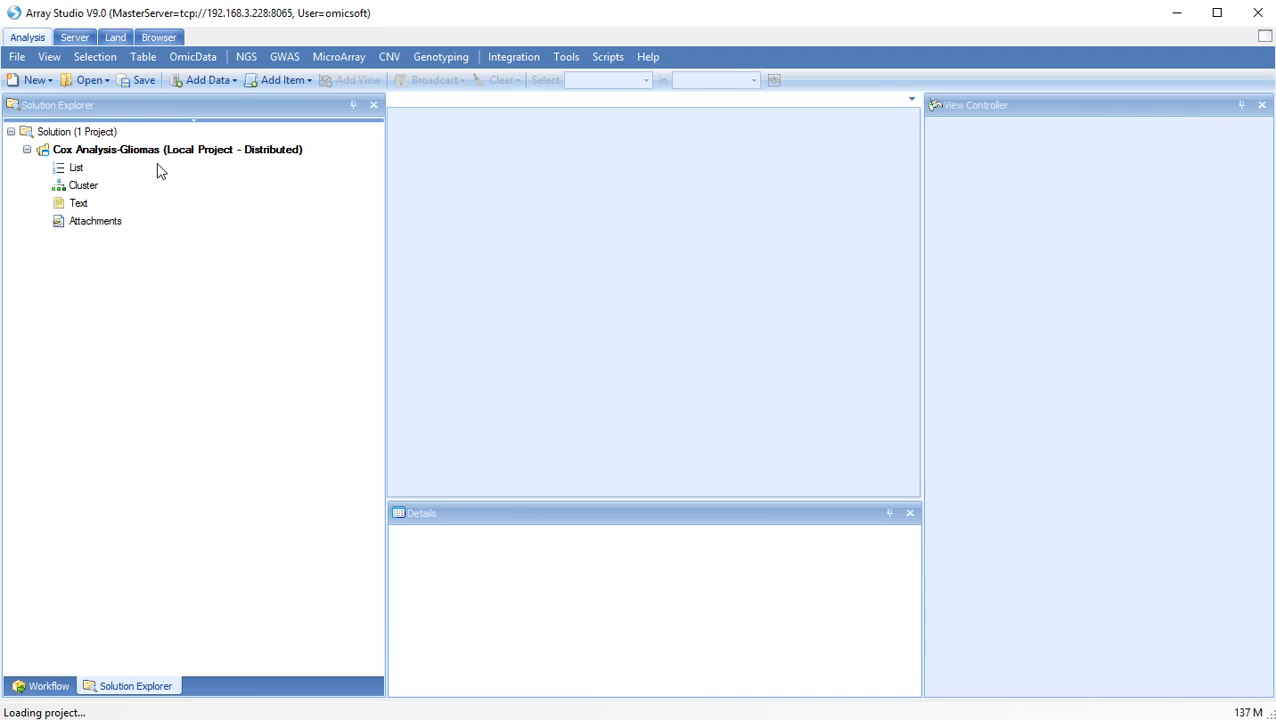
Step: Filter the TCGA_B37 Land samples by metadata to the LGG tumor type
left_click(116, 38)
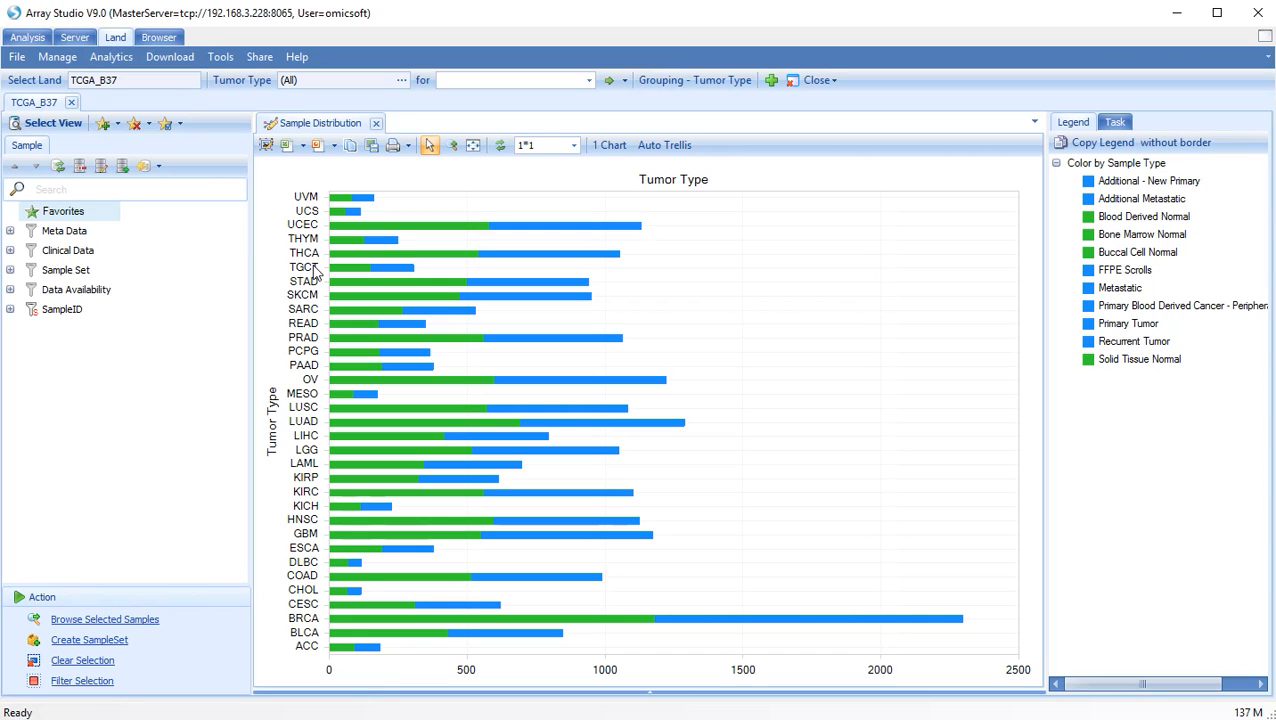
left_click(10, 231)
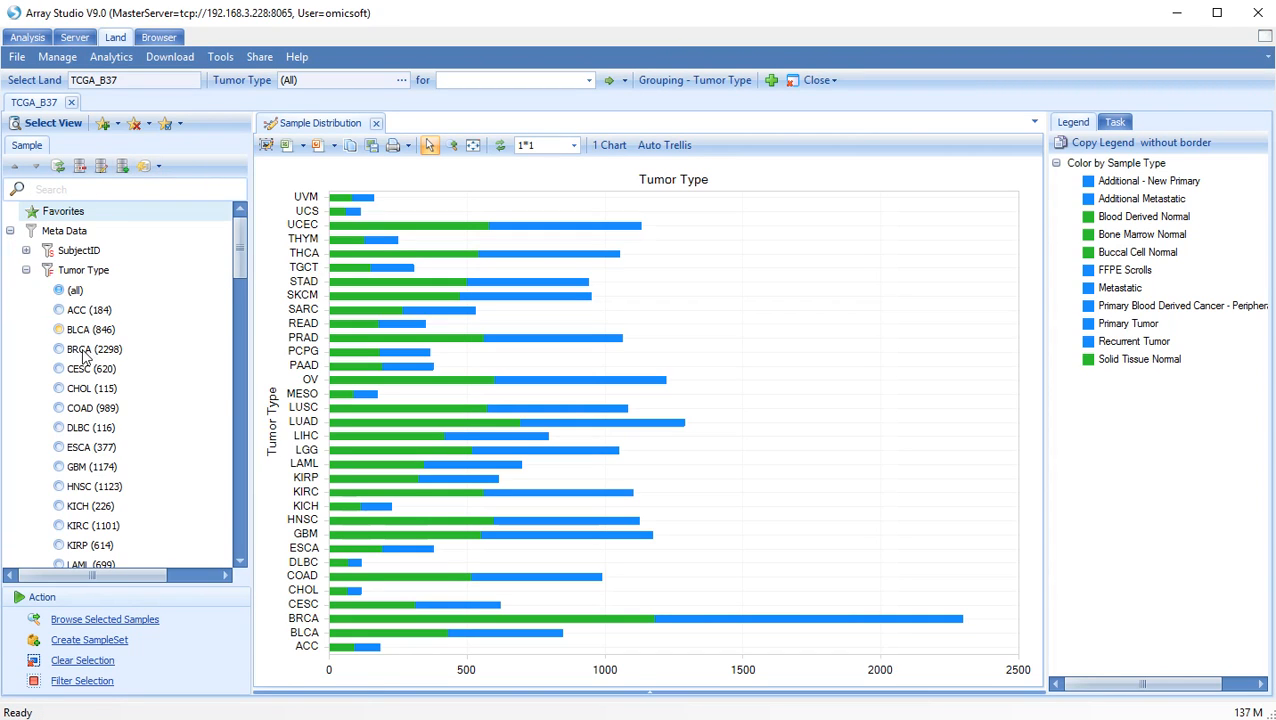
scroll(95, 548, "down", 1)
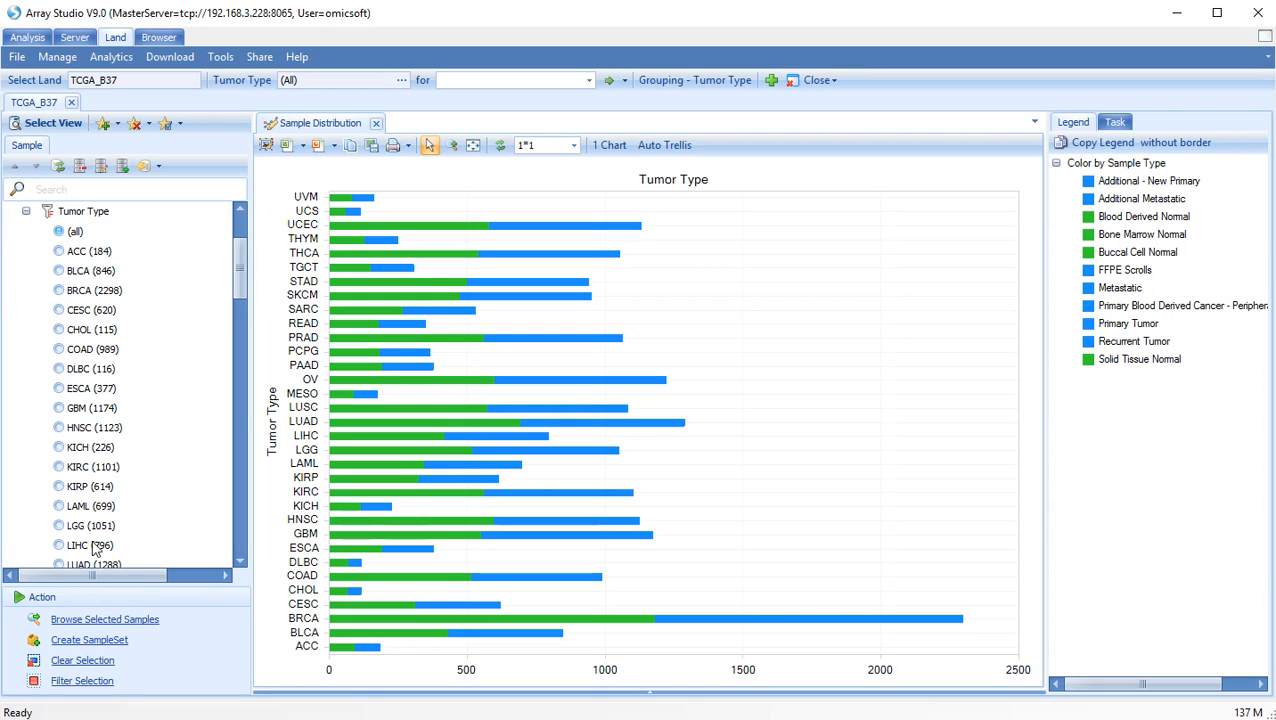
scroll(92, 540, "down", 1)
left_click(59, 467)
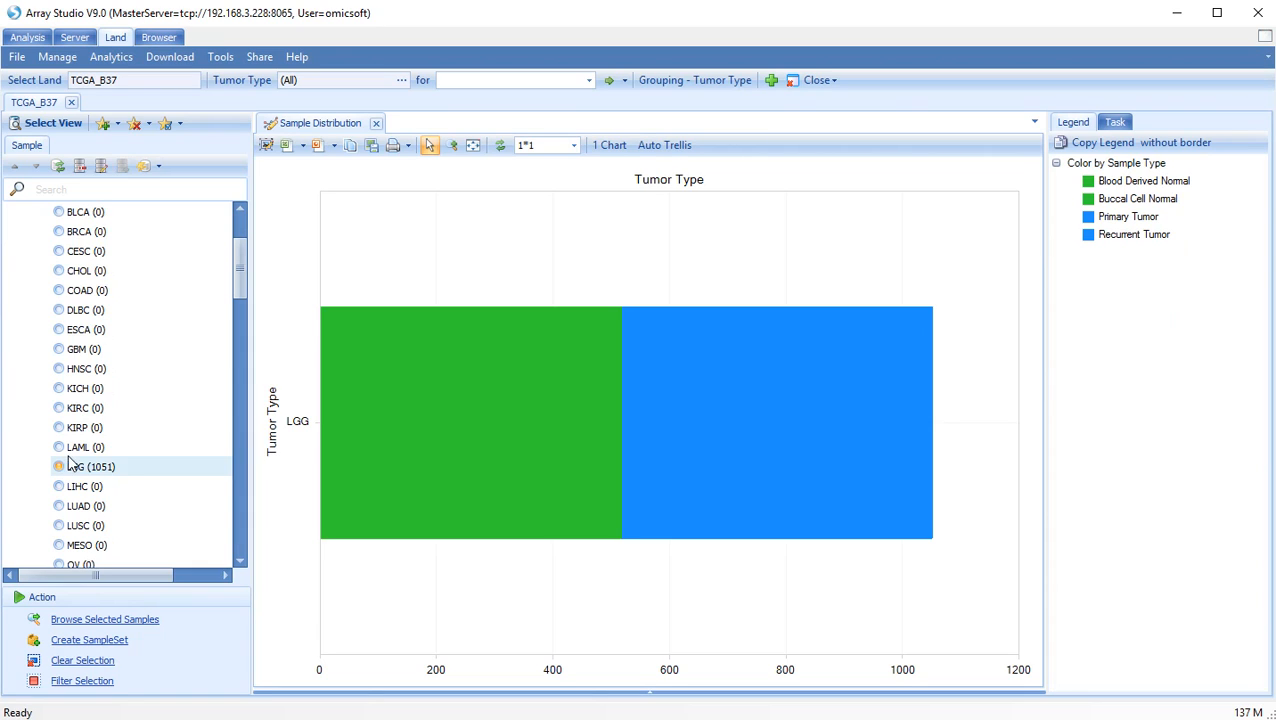
Step: Restrict the Sample Type filter to Primary Tumor only
scroll(63, 335, "up", 2)
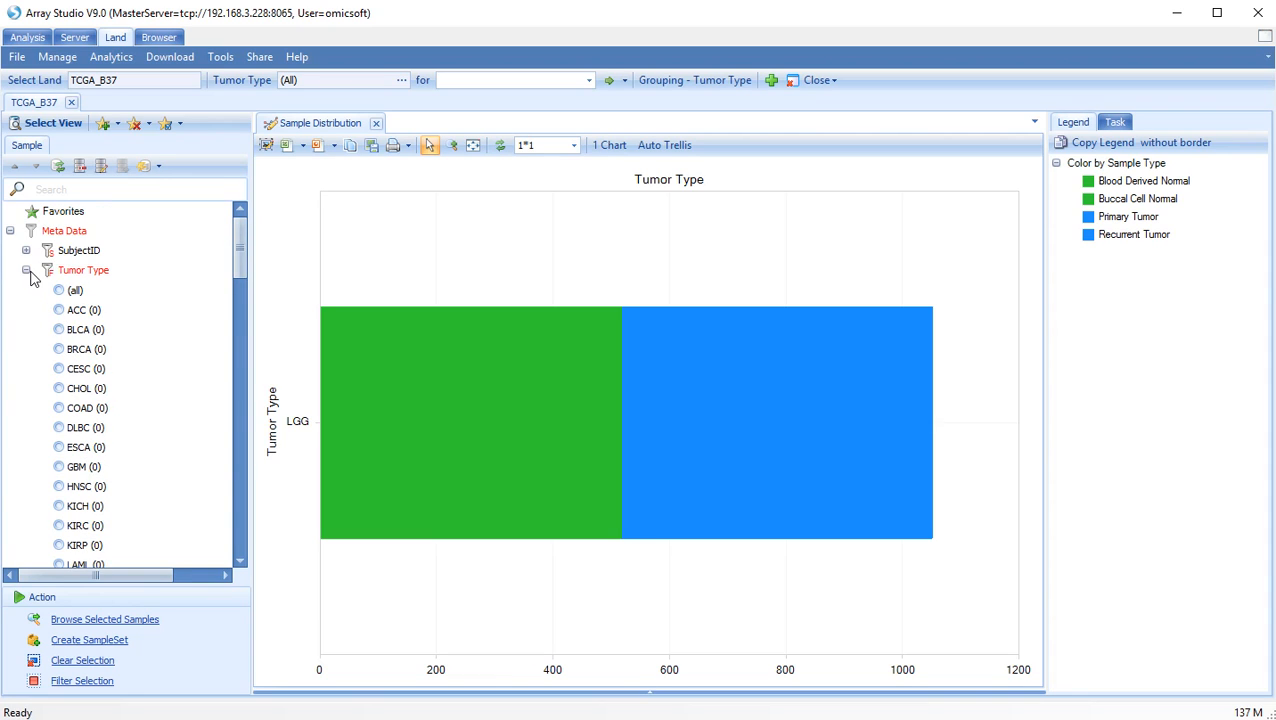
left_click(26, 270)
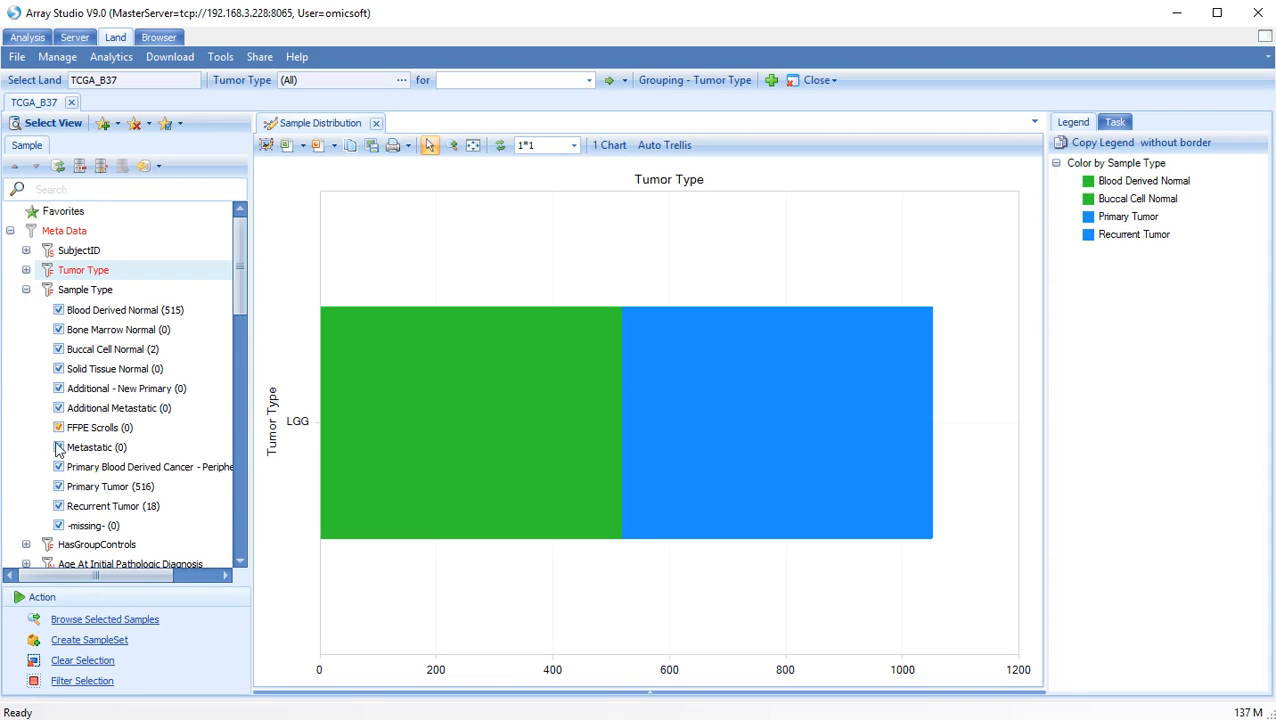
right_click(66, 490)
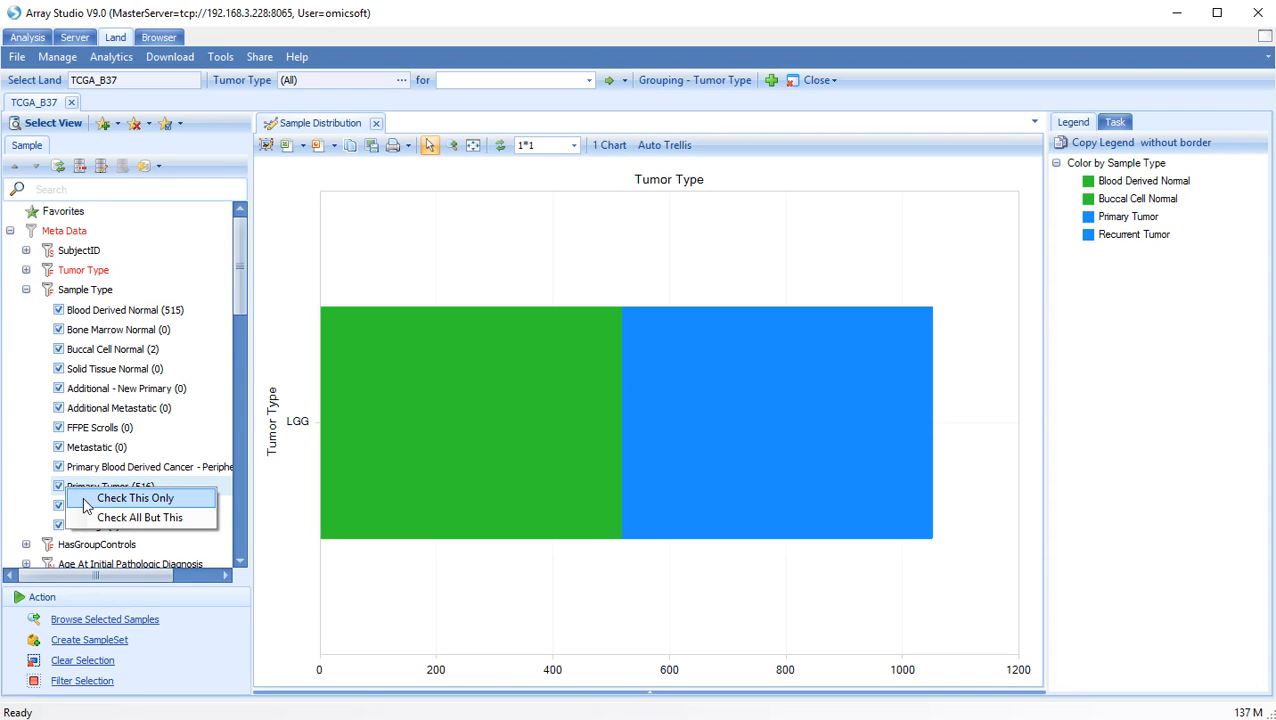
left_click(86, 504)
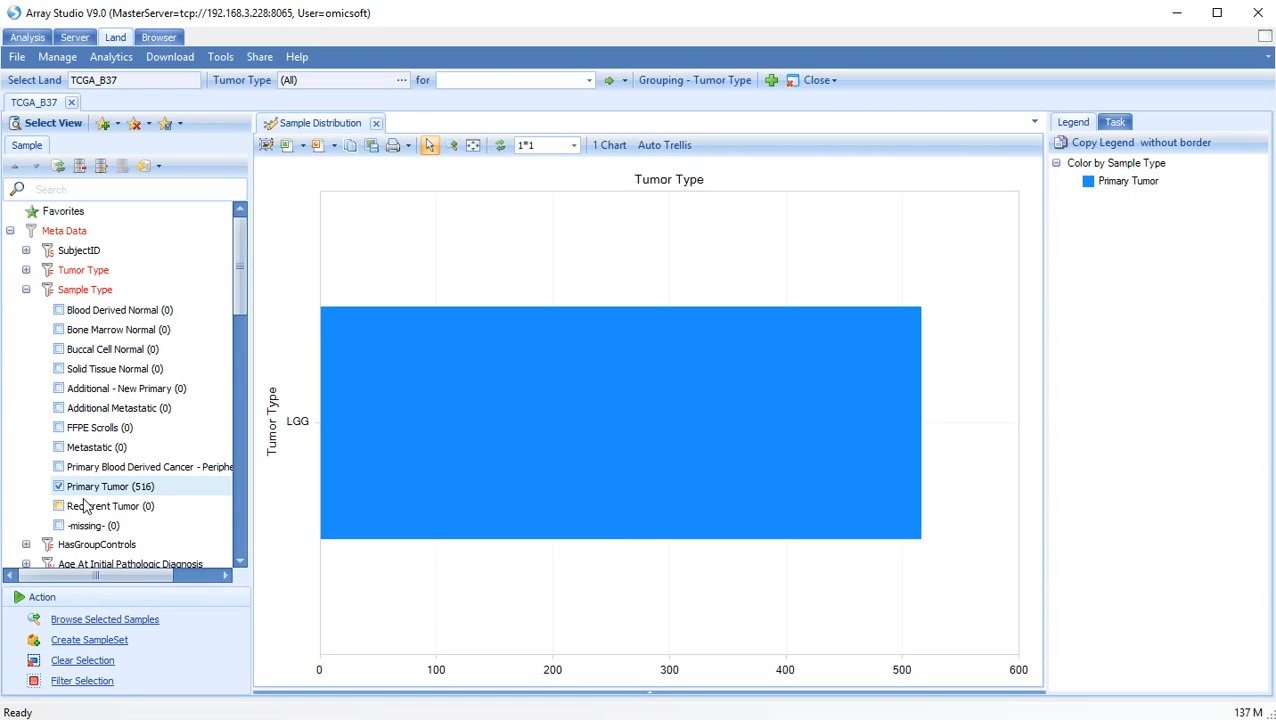
Step: Restrict the data availability filter to samples whose RnaSeq_Transcript value is True
scroll(85, 507, "down", 10)
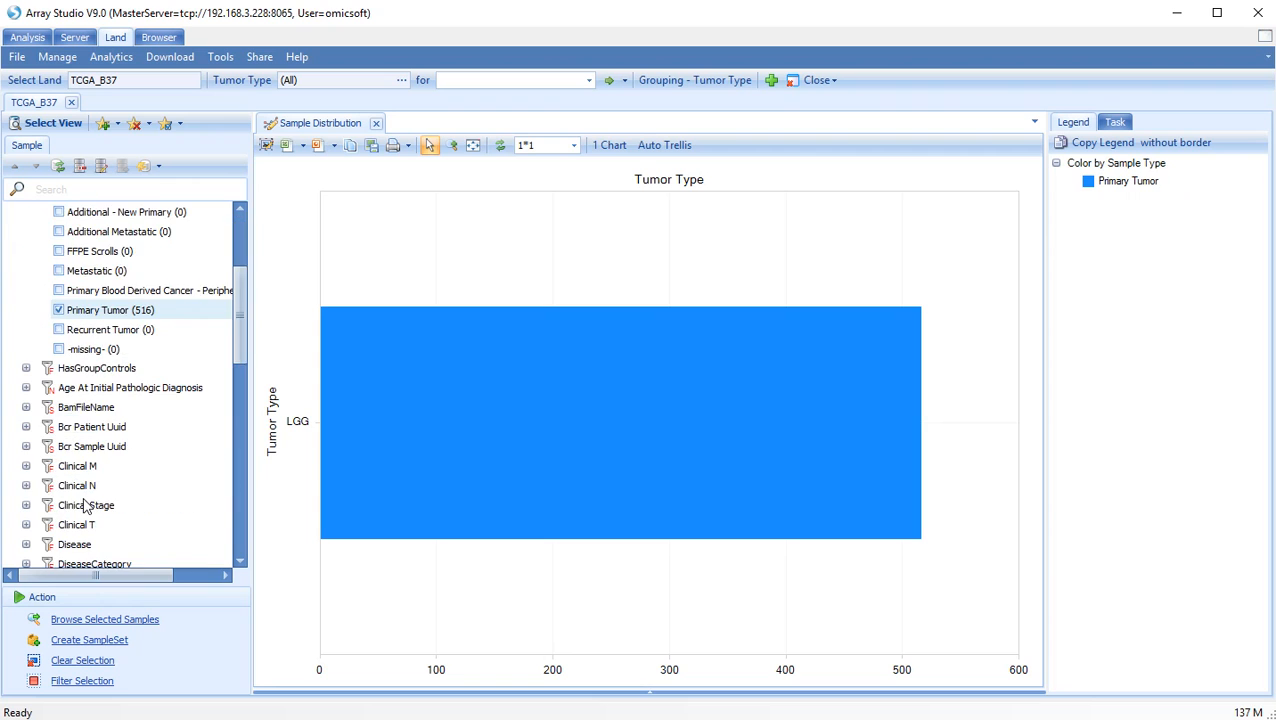
scroll(85, 507, "down", 5)
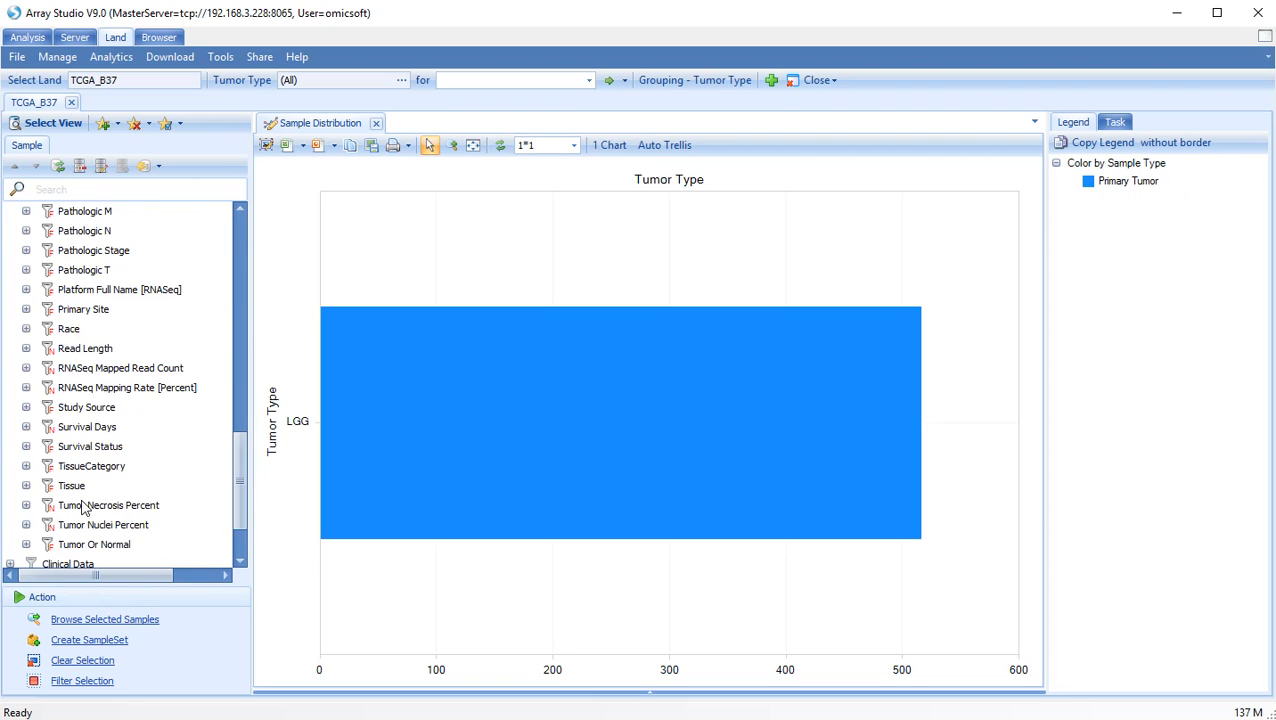
left_click(10, 525)
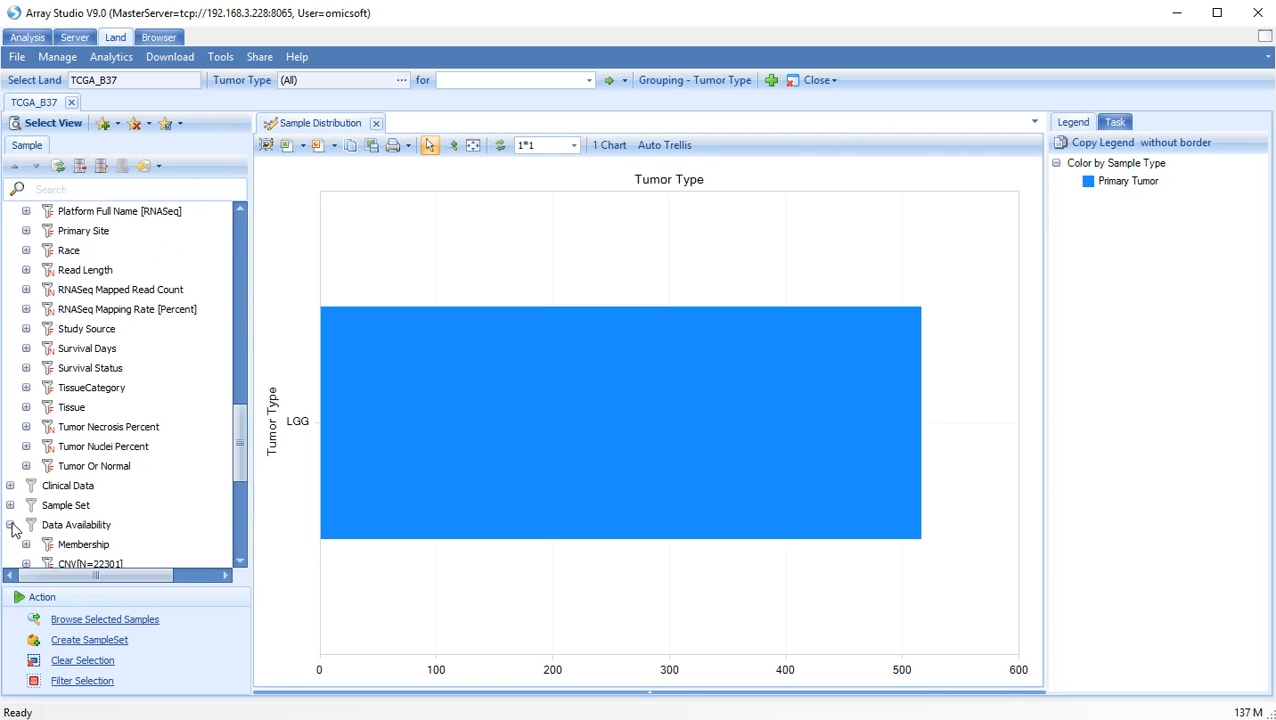
scroll(20, 520, "down", 2)
scroll(44, 507, "down", 1)
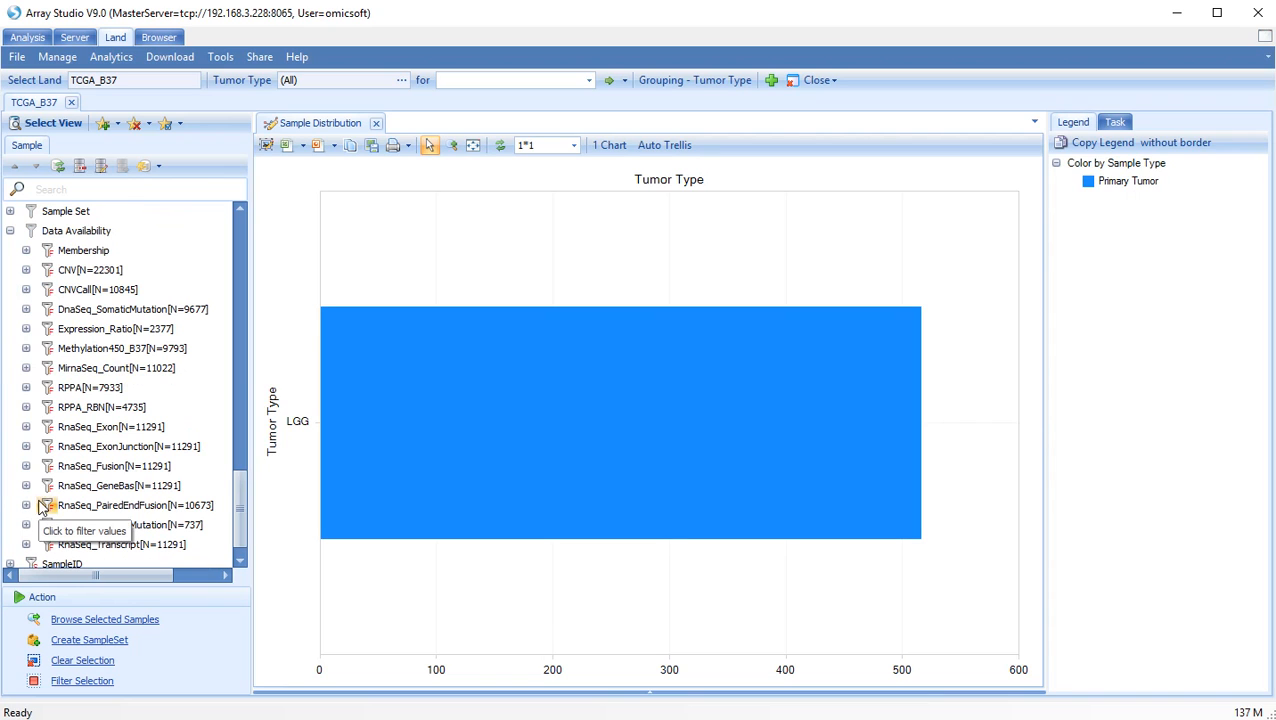
left_click(26, 544)
scroll(55, 550, "down", 1)
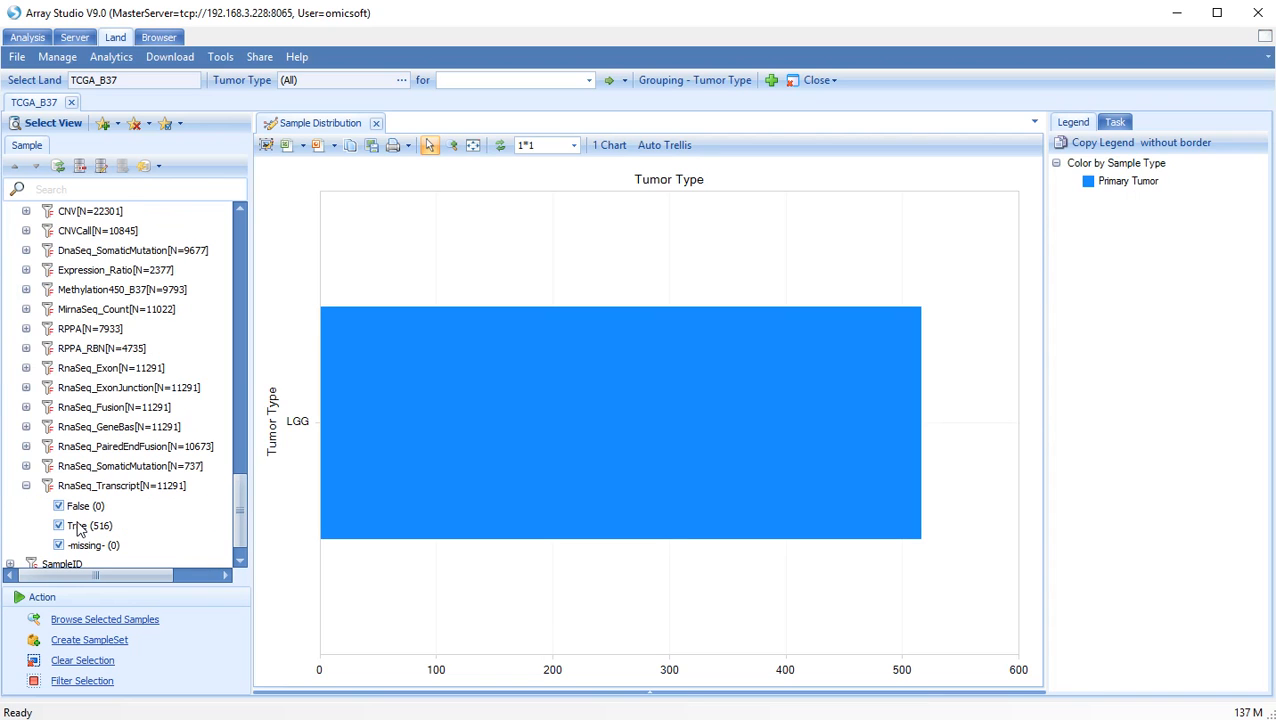
right_click(72, 527)
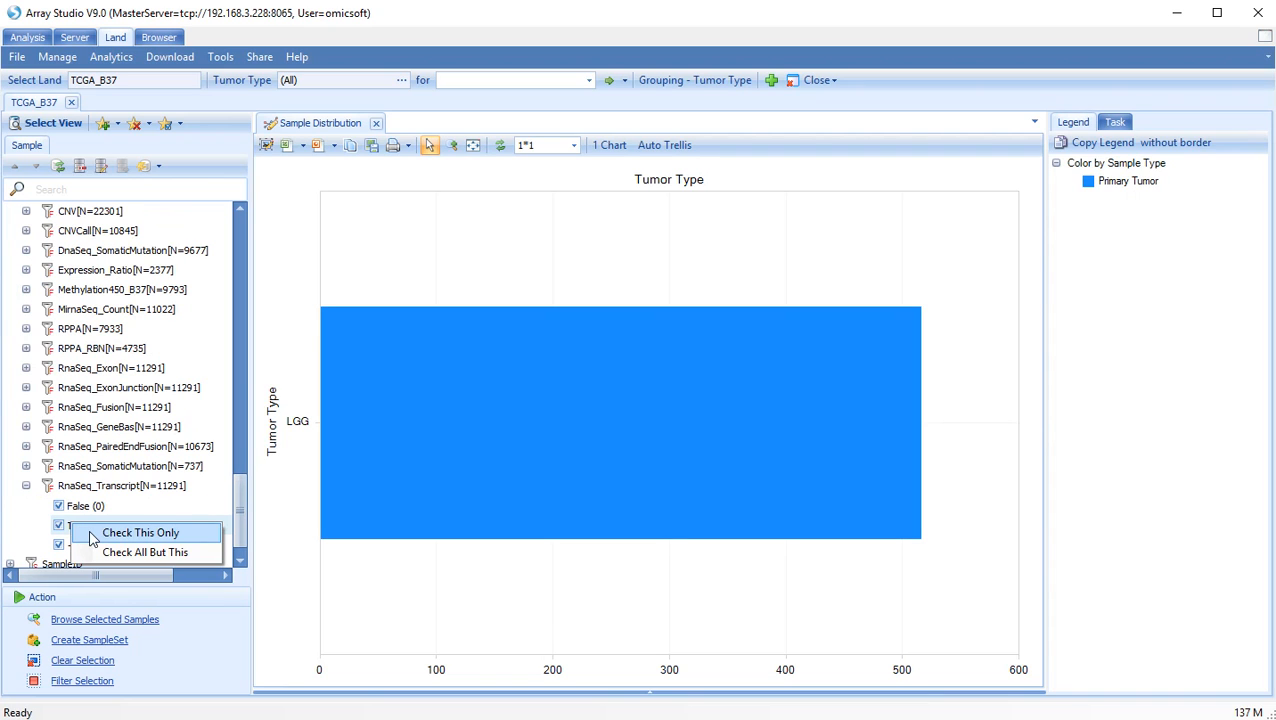
left_click(90, 533)
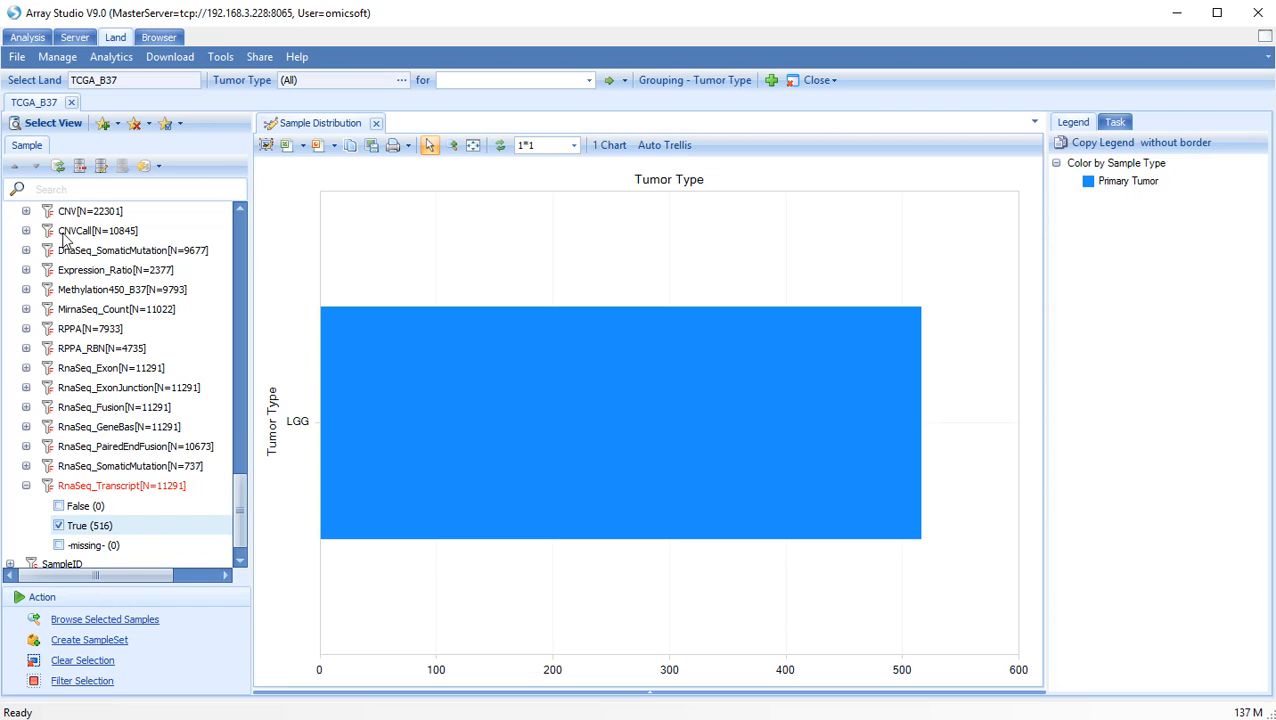
Step: Find the Survival Status filter by searching "survi" and exclude the NA and -missing- samples
left_click(66, 190)
type("survi")
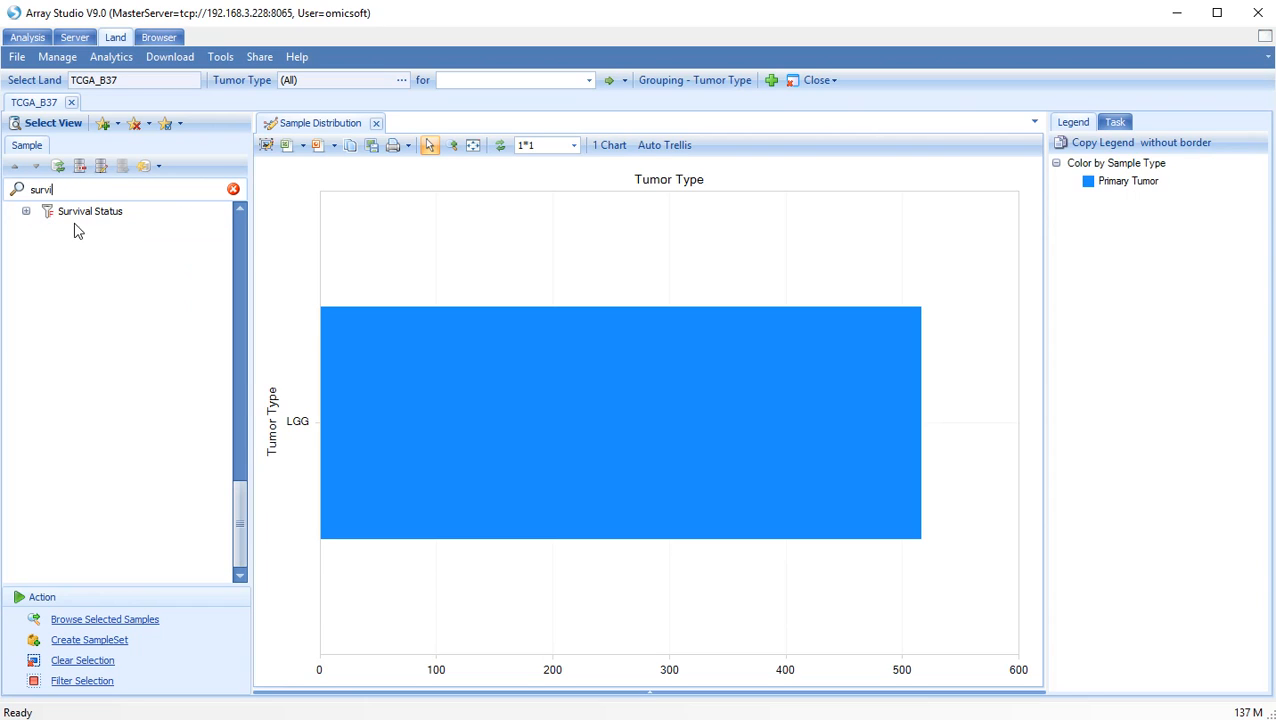
left_click(26, 211)
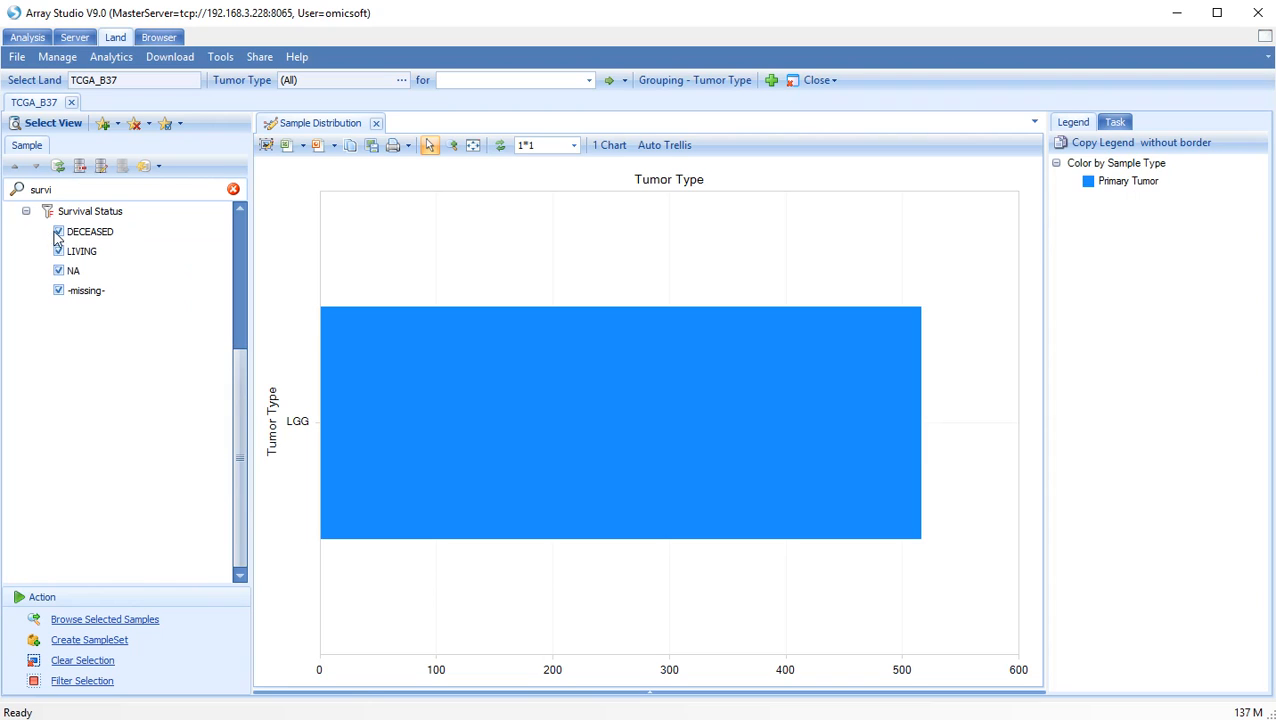
left_click(59, 292)
left_click(59, 330)
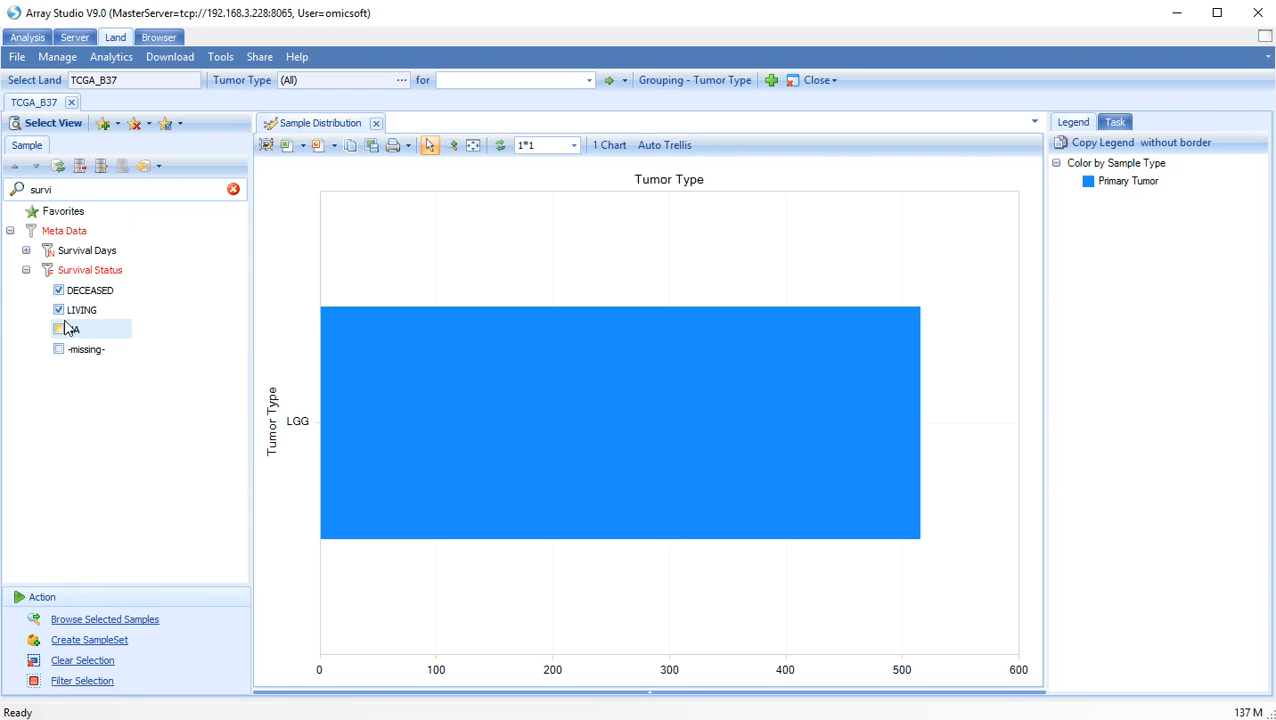
Step: Add metadata queries for the Tumor Type, Survival Days and Survival Status columns
left_click(105, 127)
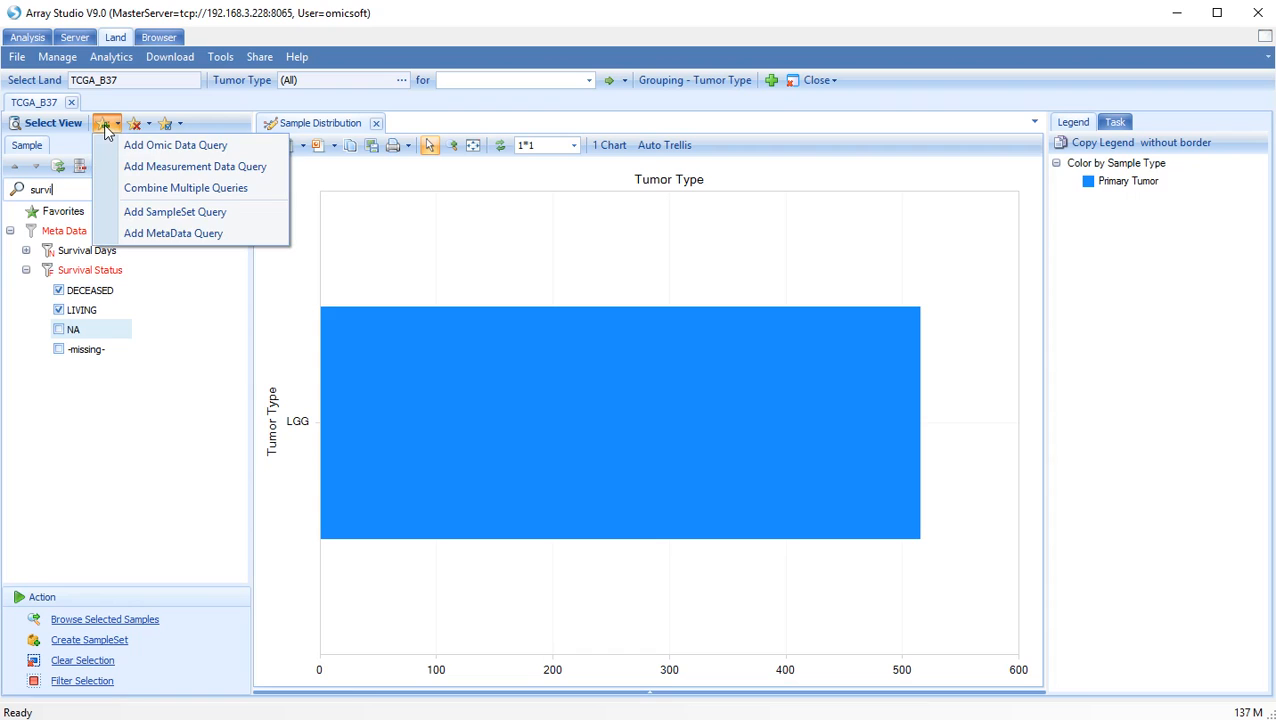
left_click(210, 237)
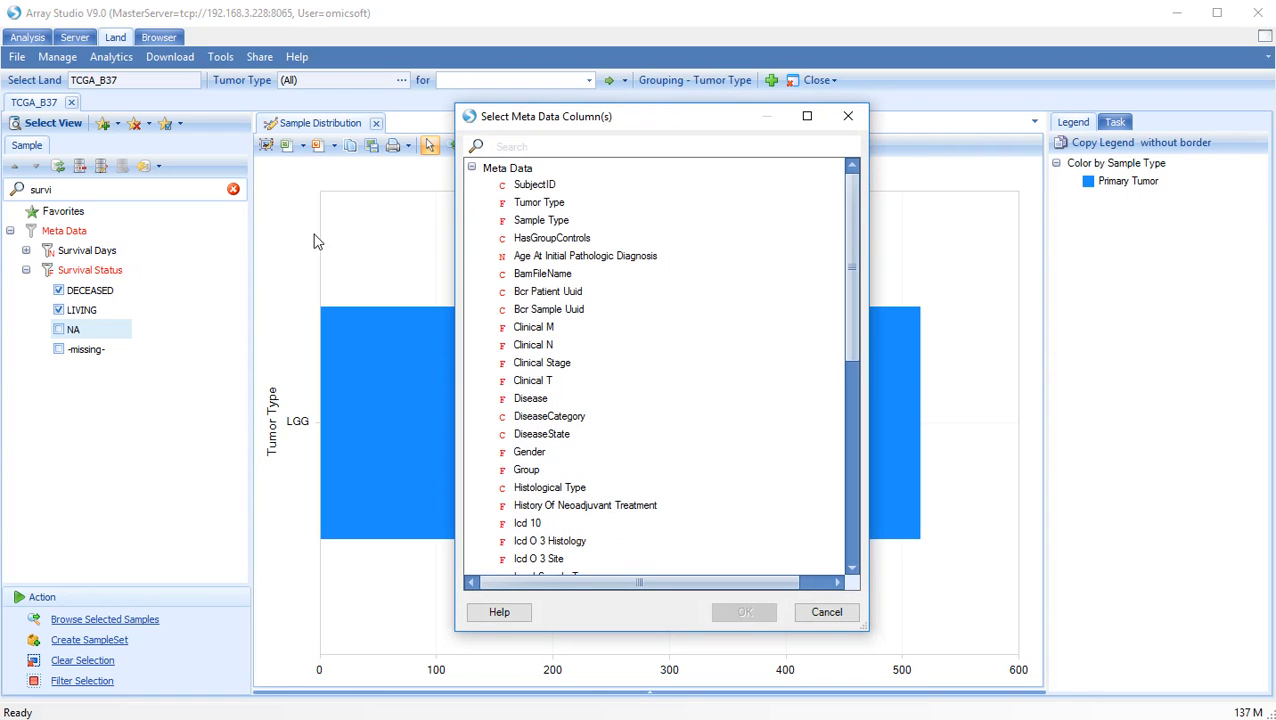
left_click(553, 205)
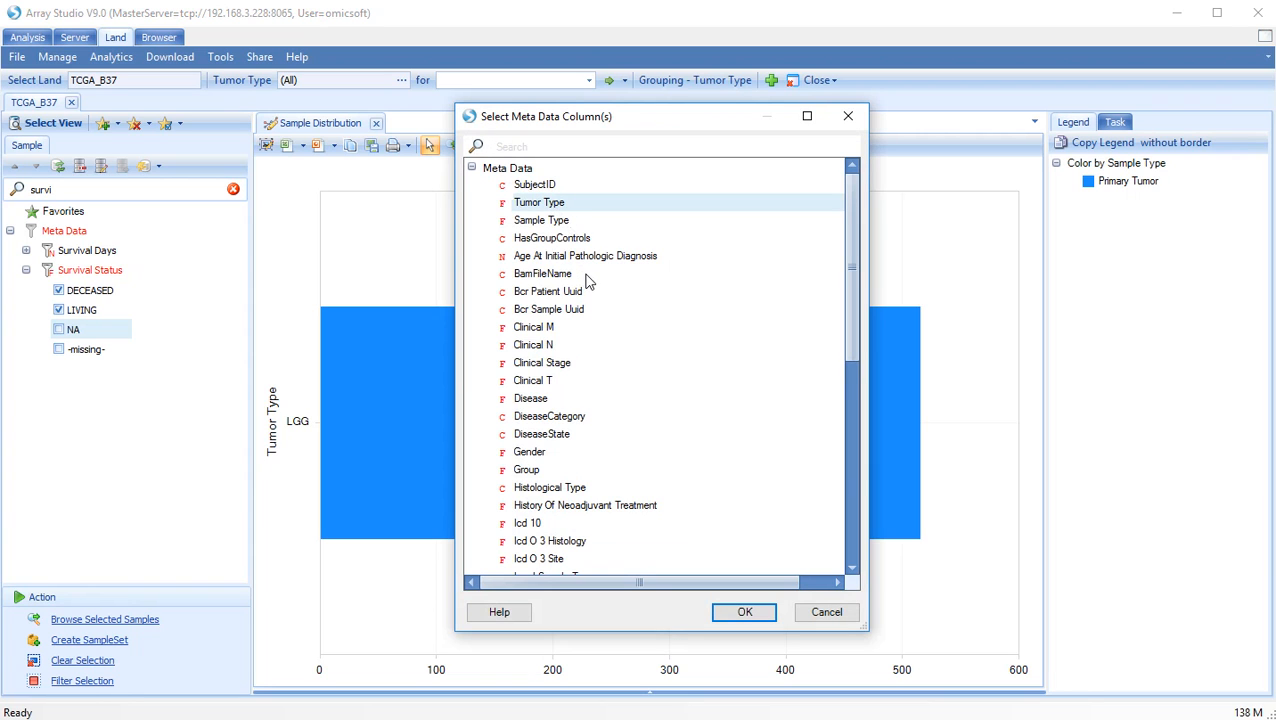
scroll(588, 282, "down", 5)
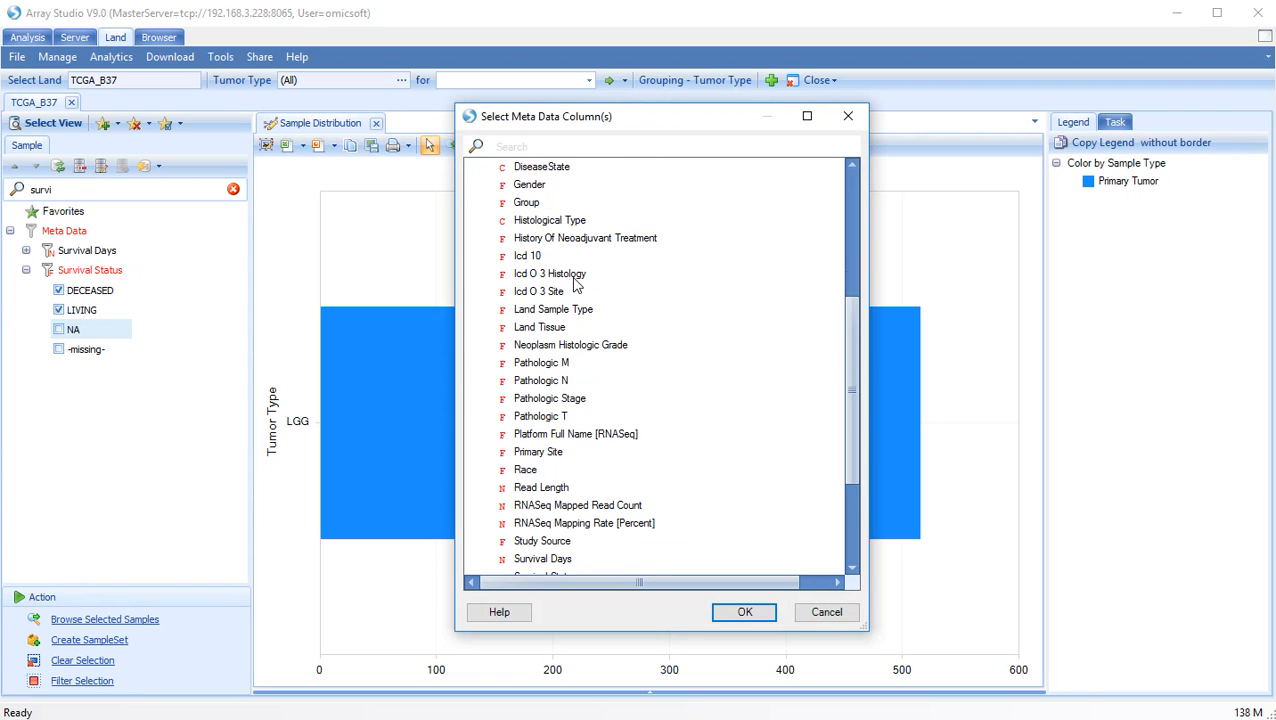
scroll(575, 285, "down", 3)
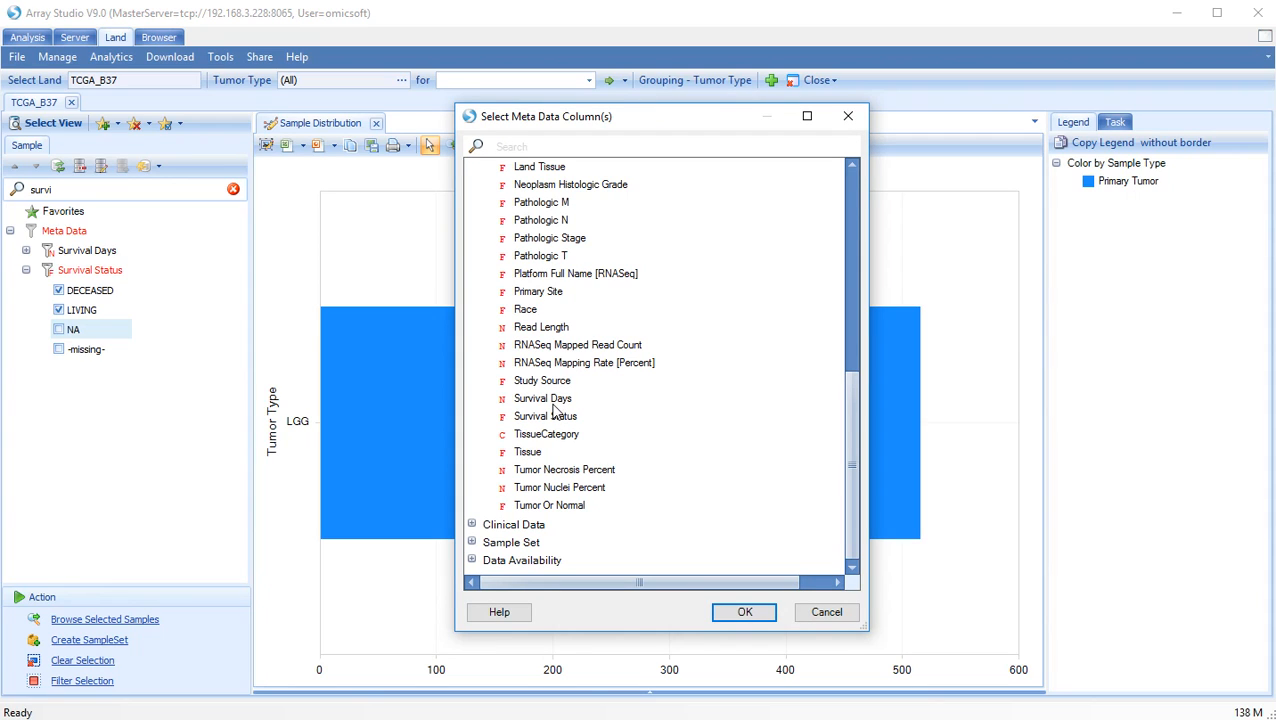
left_click(552, 401)
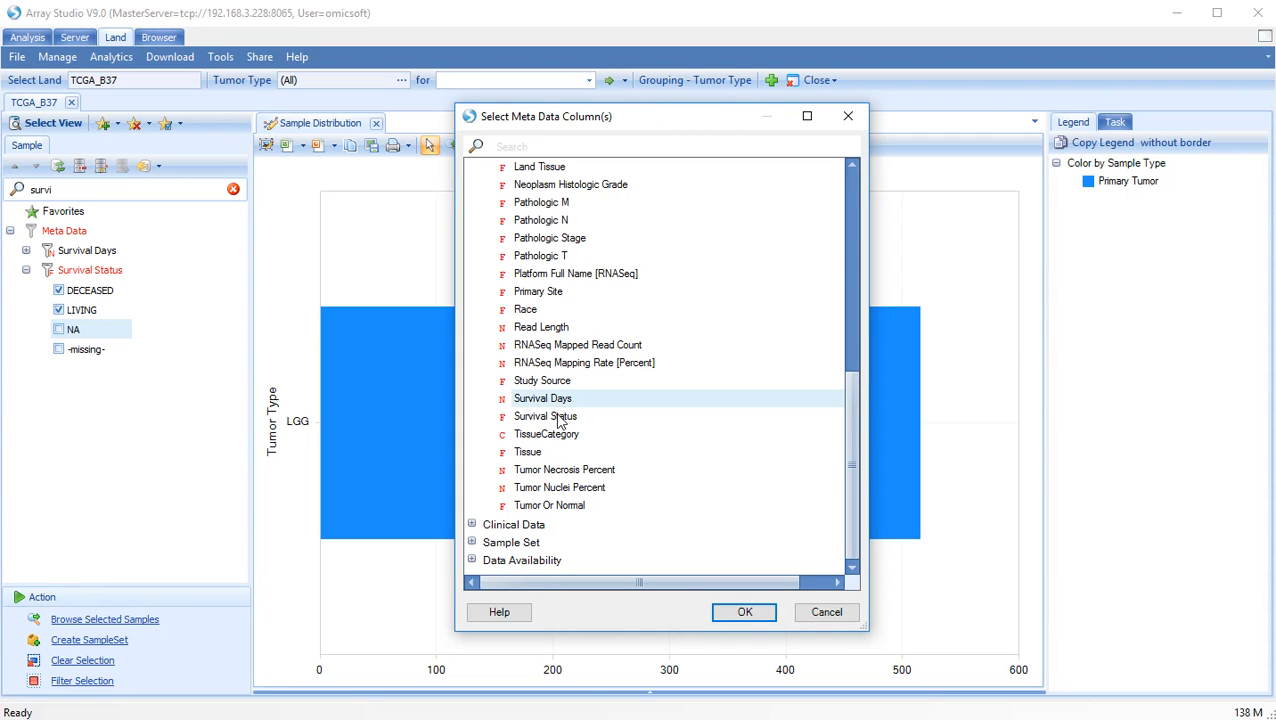
left_click(562, 420, "ctrl")
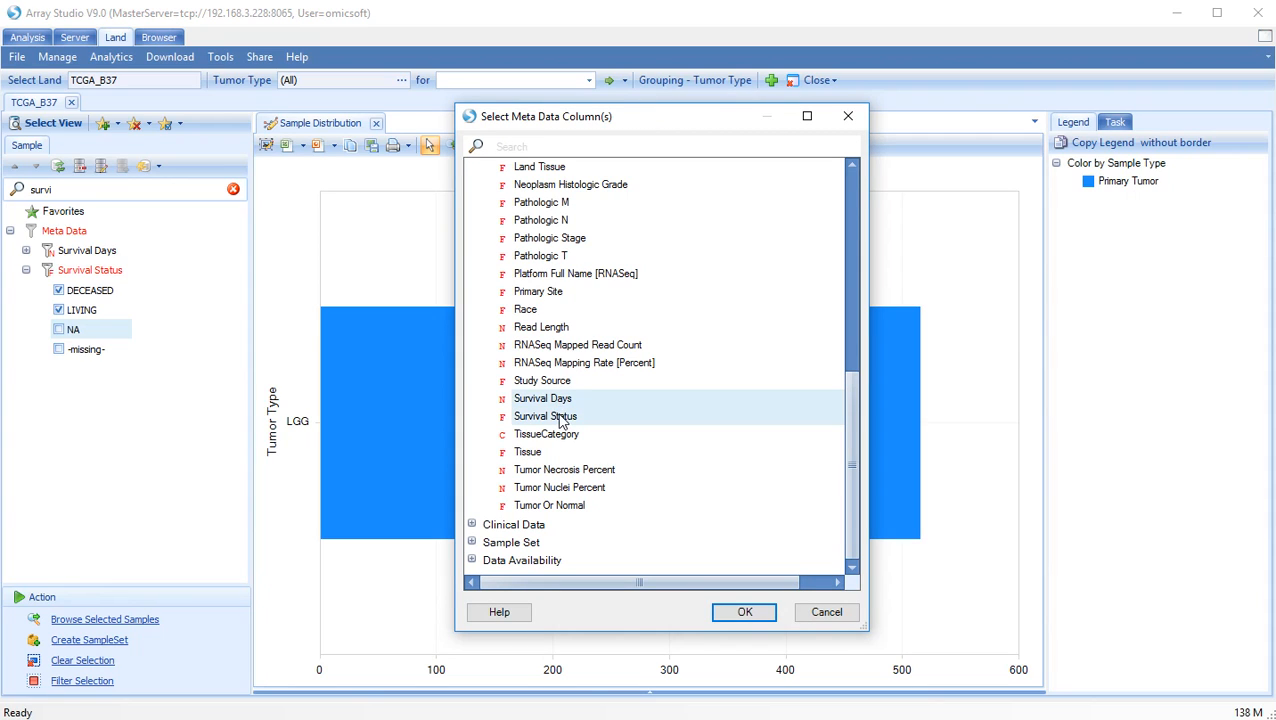
left_click(742, 614)
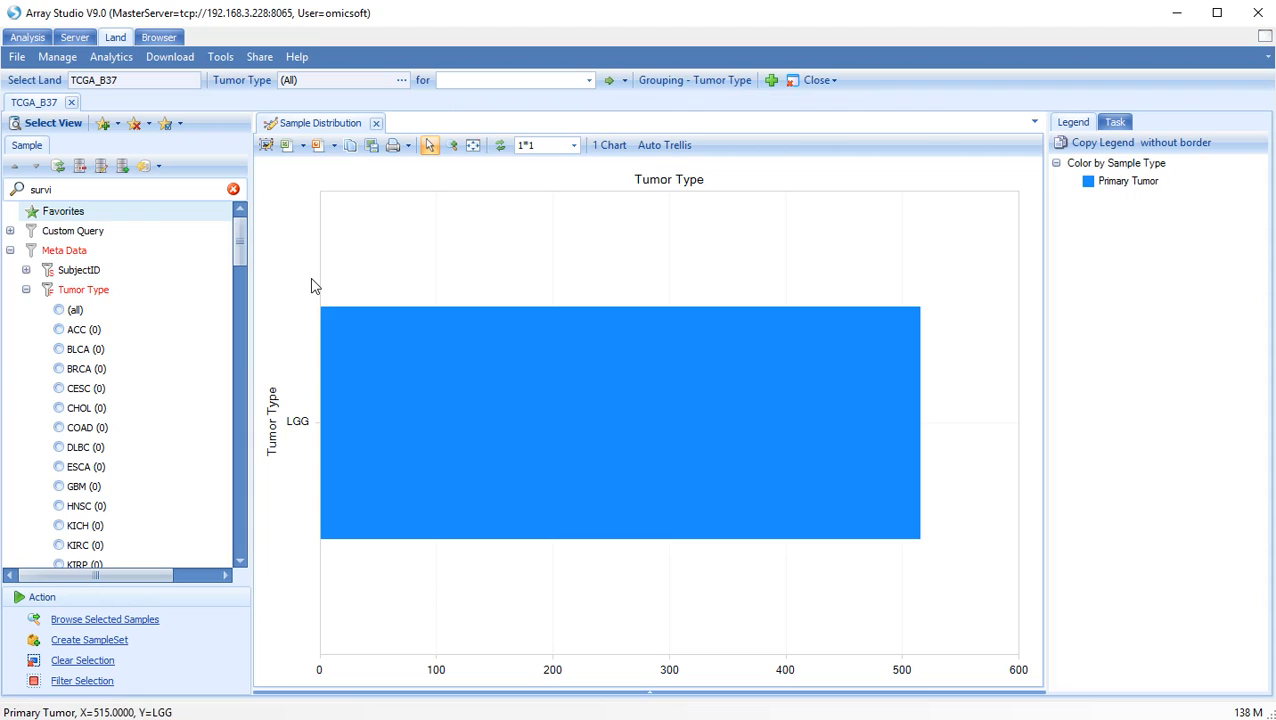
Step: Create a sample set of the filtered samples from the Survival Status, Survival Days and Tumor Type custom queries, removing samples with any missing values
left_click(168, 124)
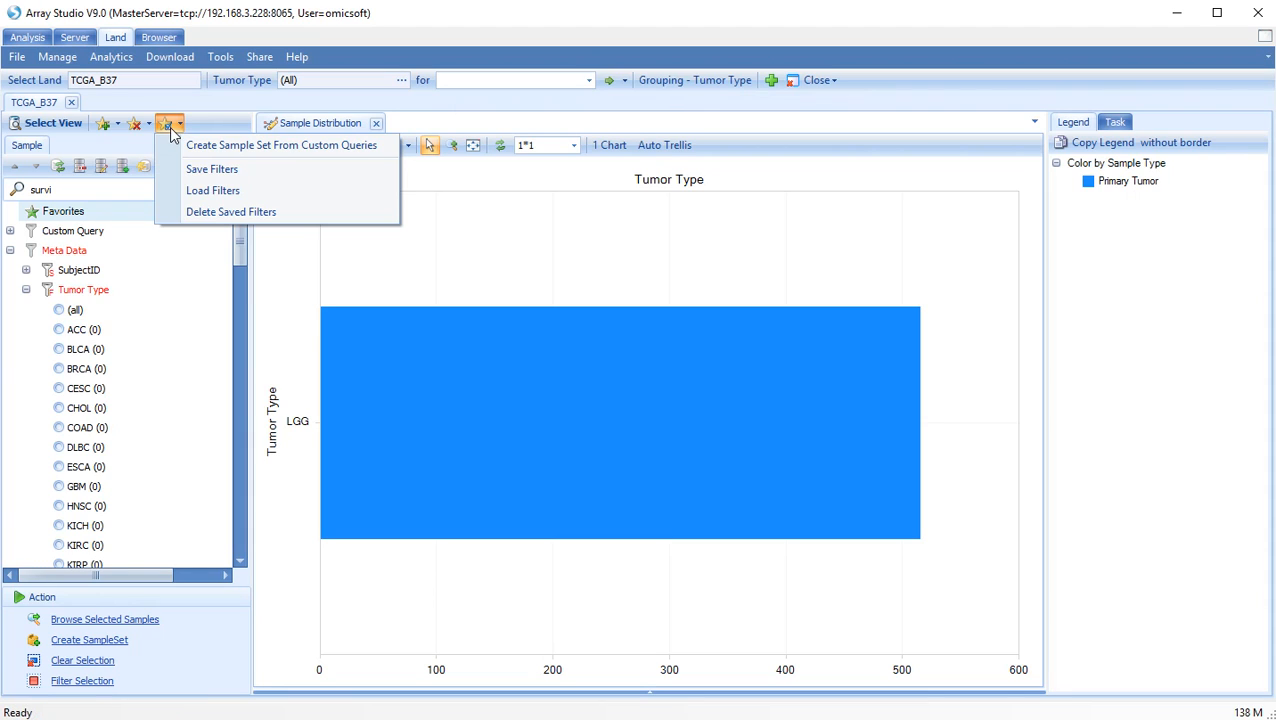
left_click(227, 152)
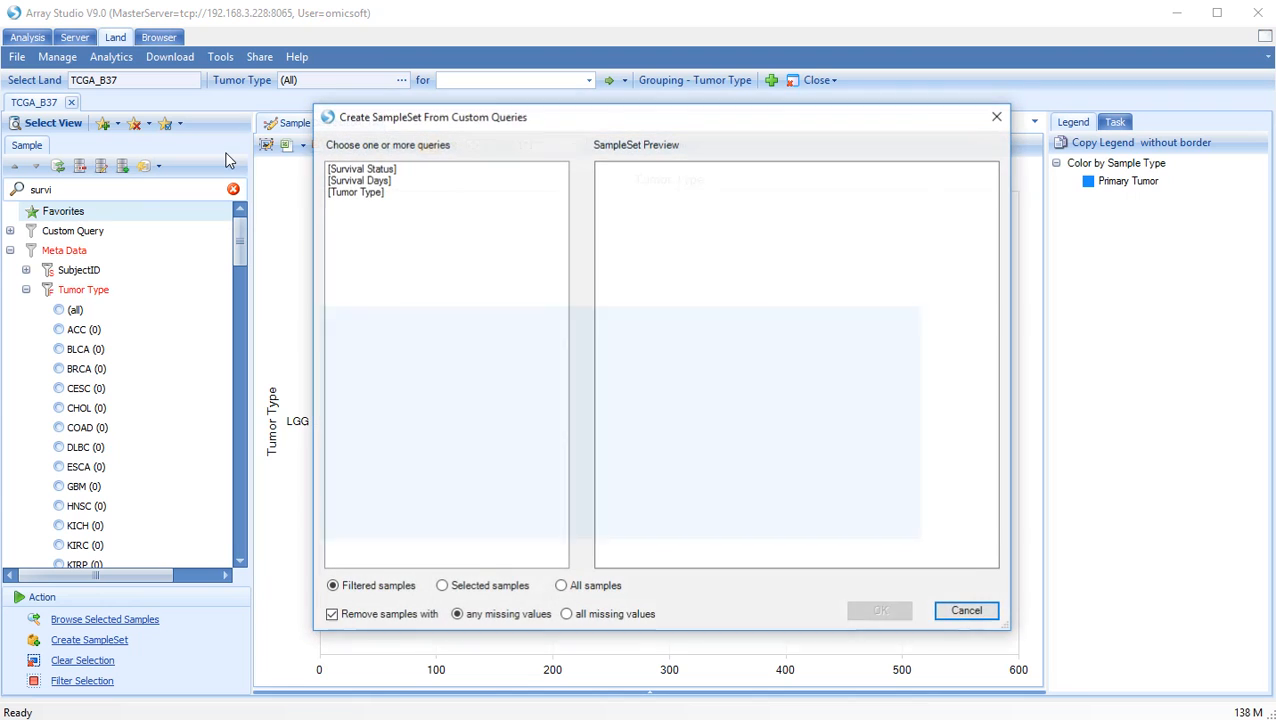
left_click(380, 172)
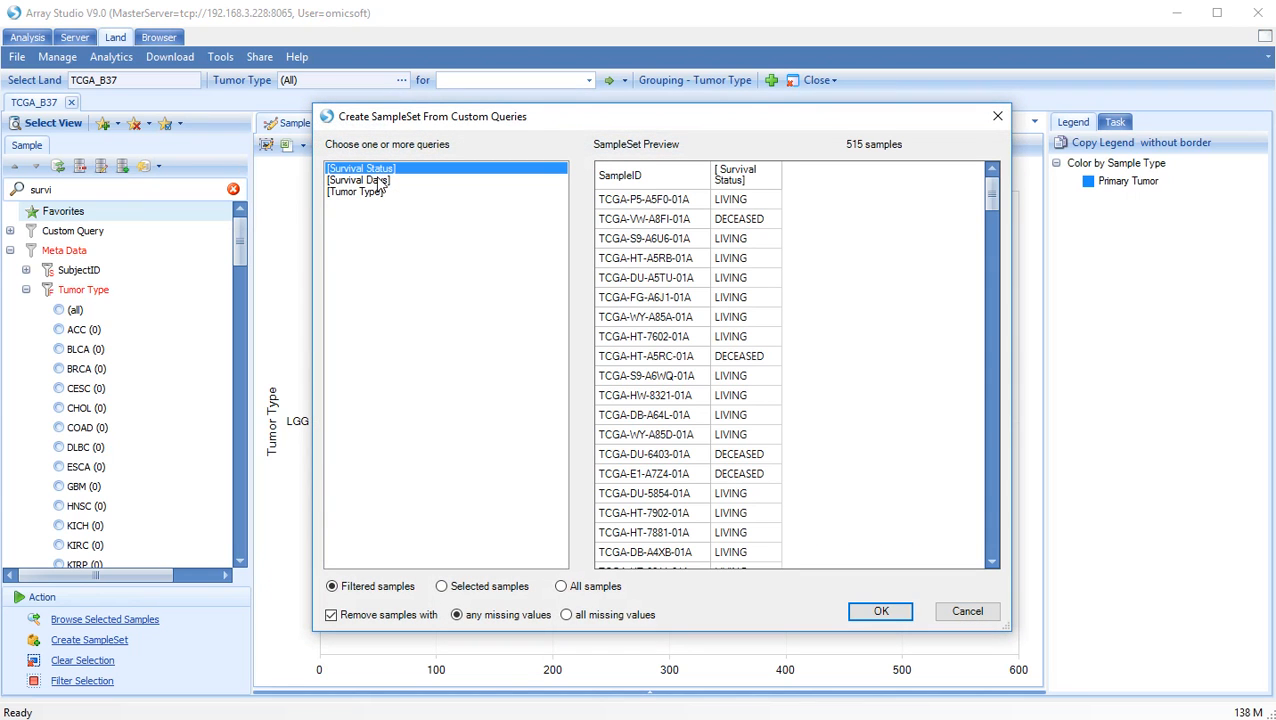
left_click(380, 181, "ctrl")
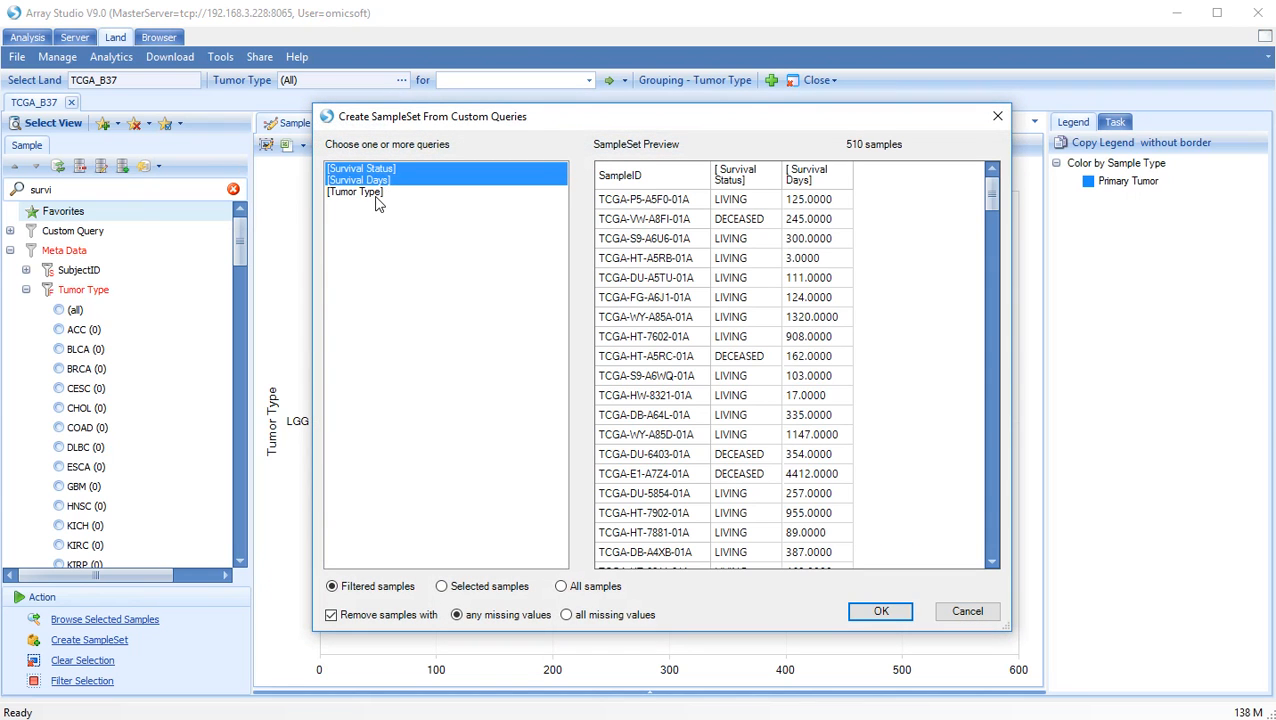
left_click(380, 193, "ctrl")
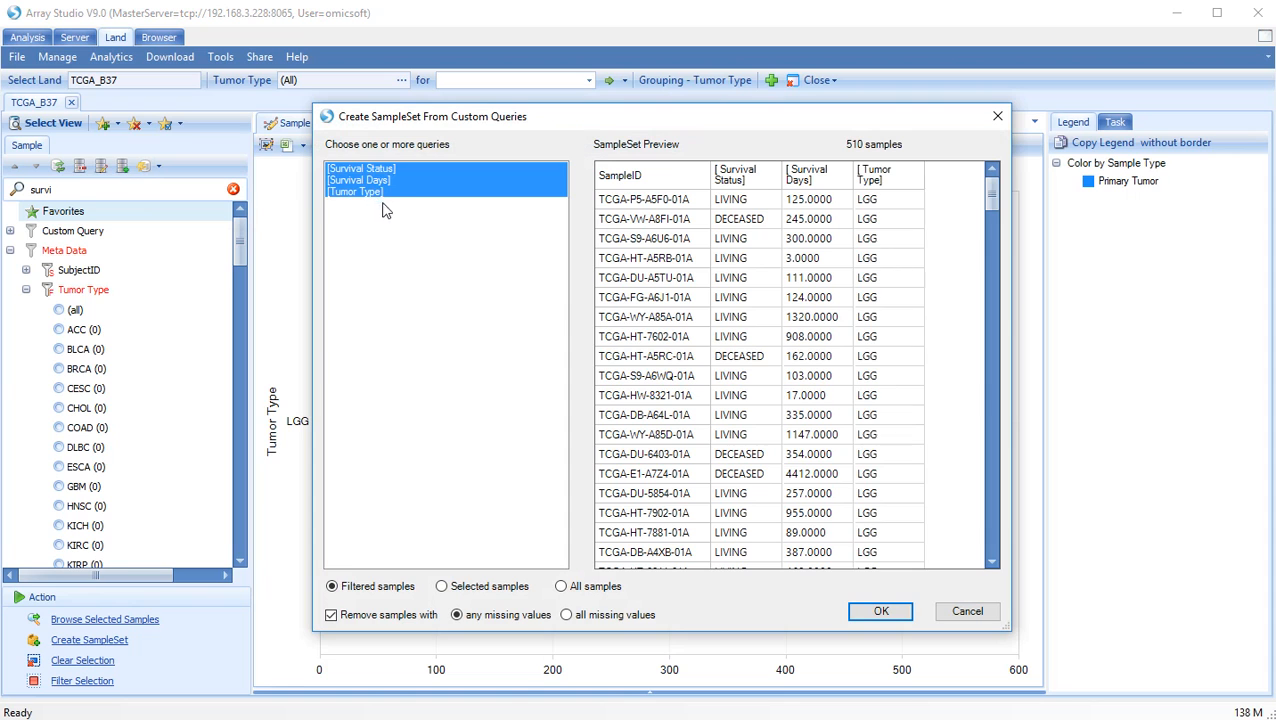
left_click(877, 612)
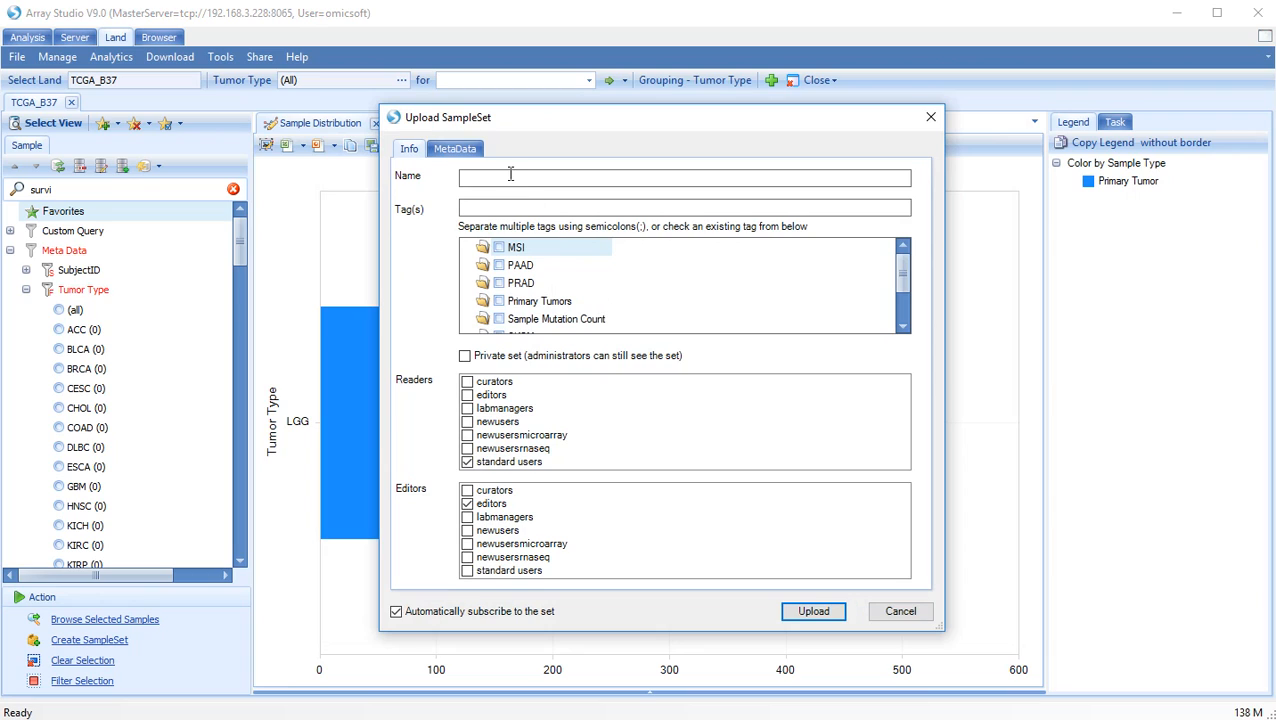
Step: Name the sample set LGG Survival, tag it LGG, and upload it with automatic subscription
left_click(507, 178)
type("LGG S")
type("urvival")
type("LGG")
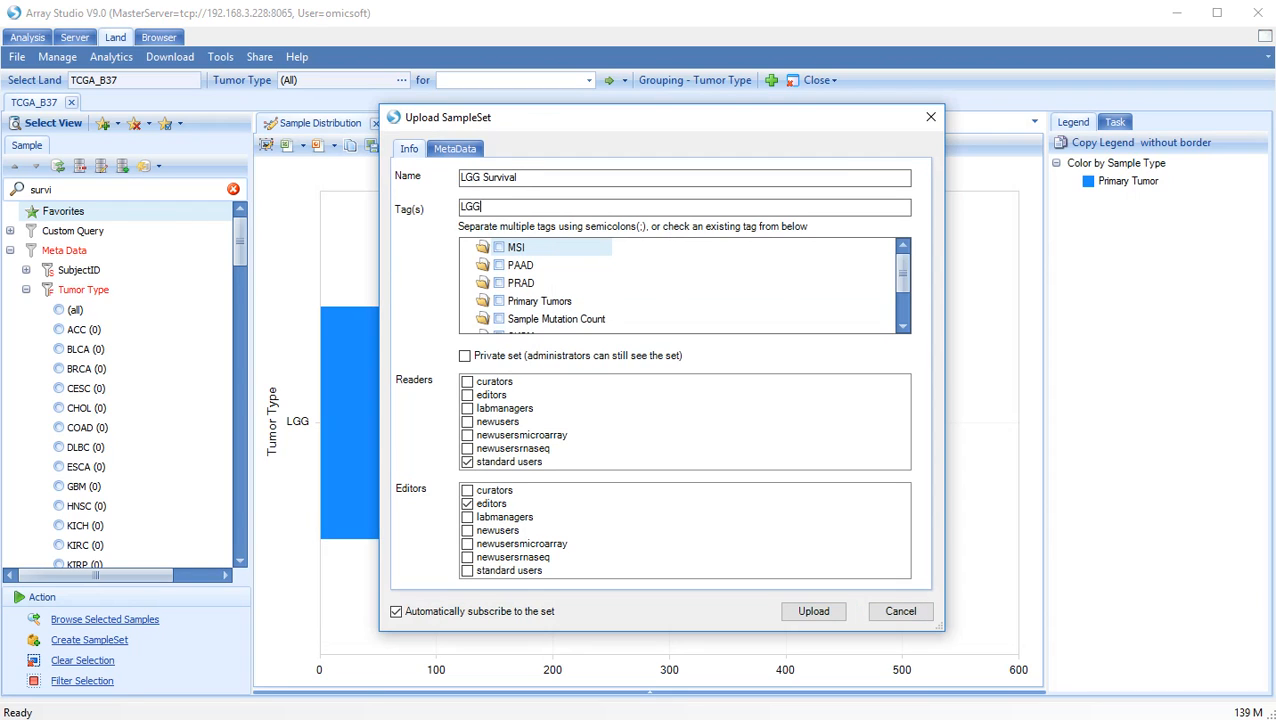
left_click(813, 612)
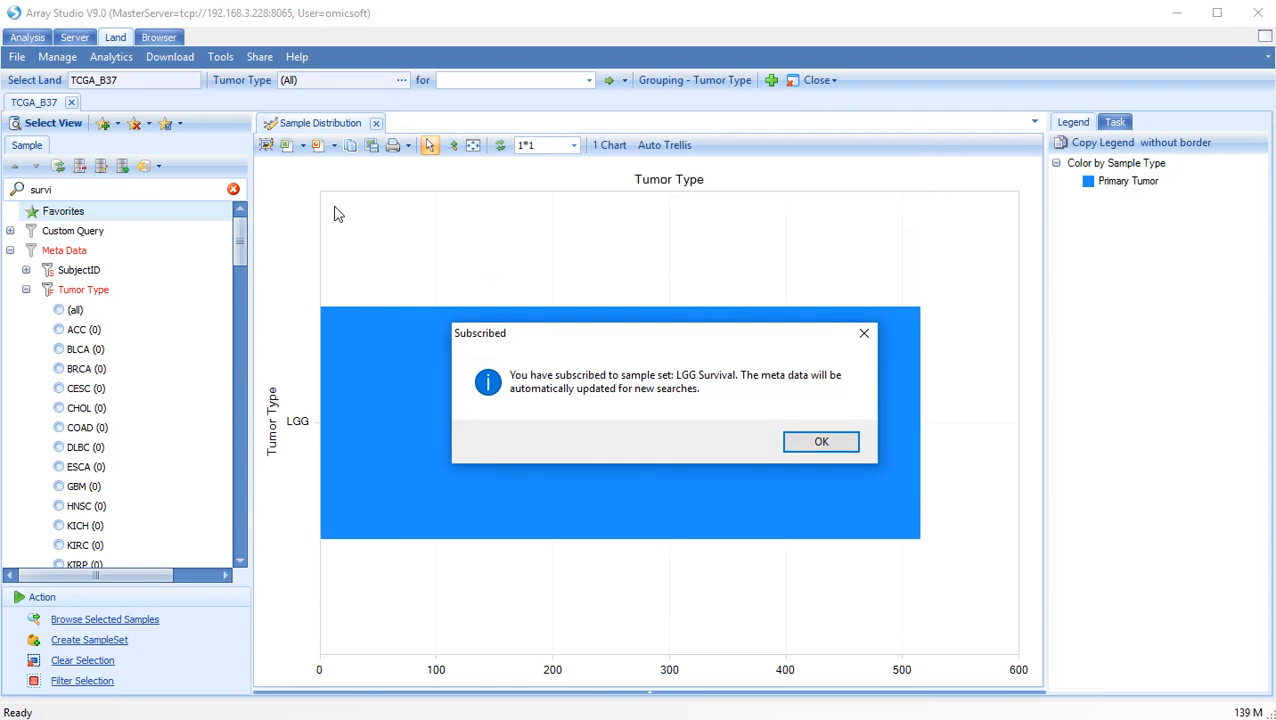
key("Return")
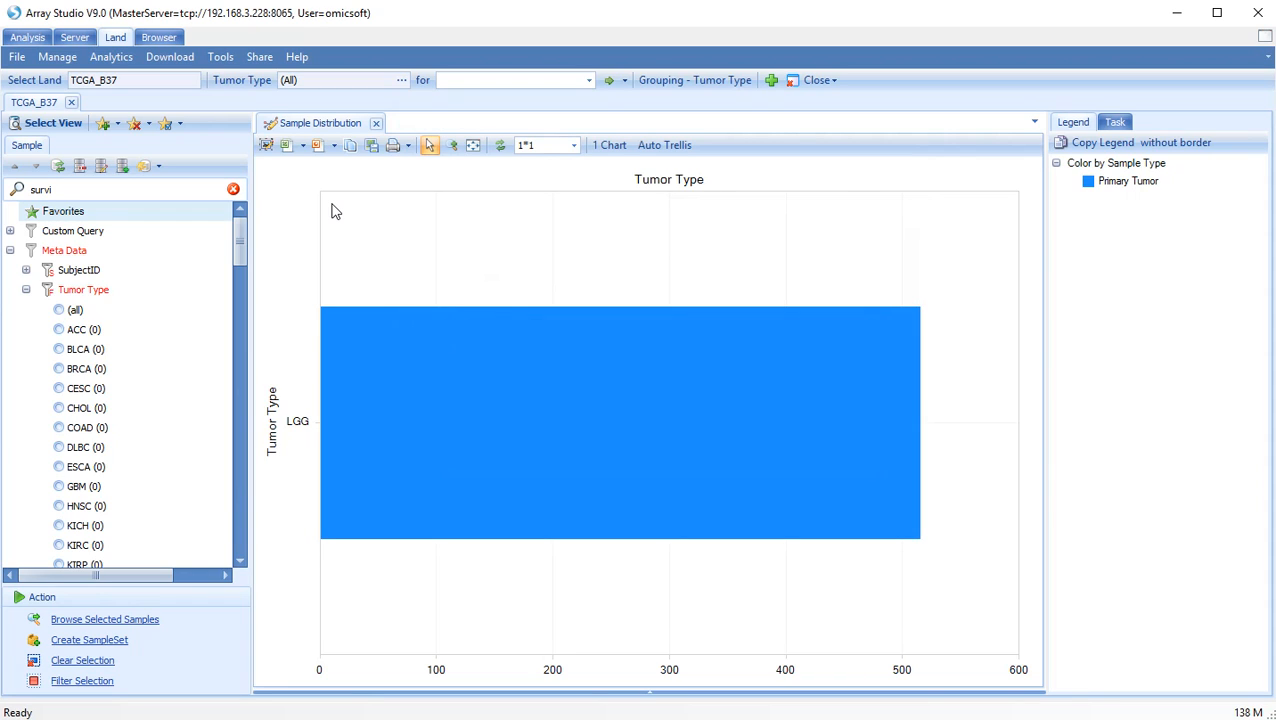
Step: Set up a local-analysis download of selected samples across all genes, using RnaSeq_Transcript data in gene level or matrix format instead of original data
left_click(179, 58)
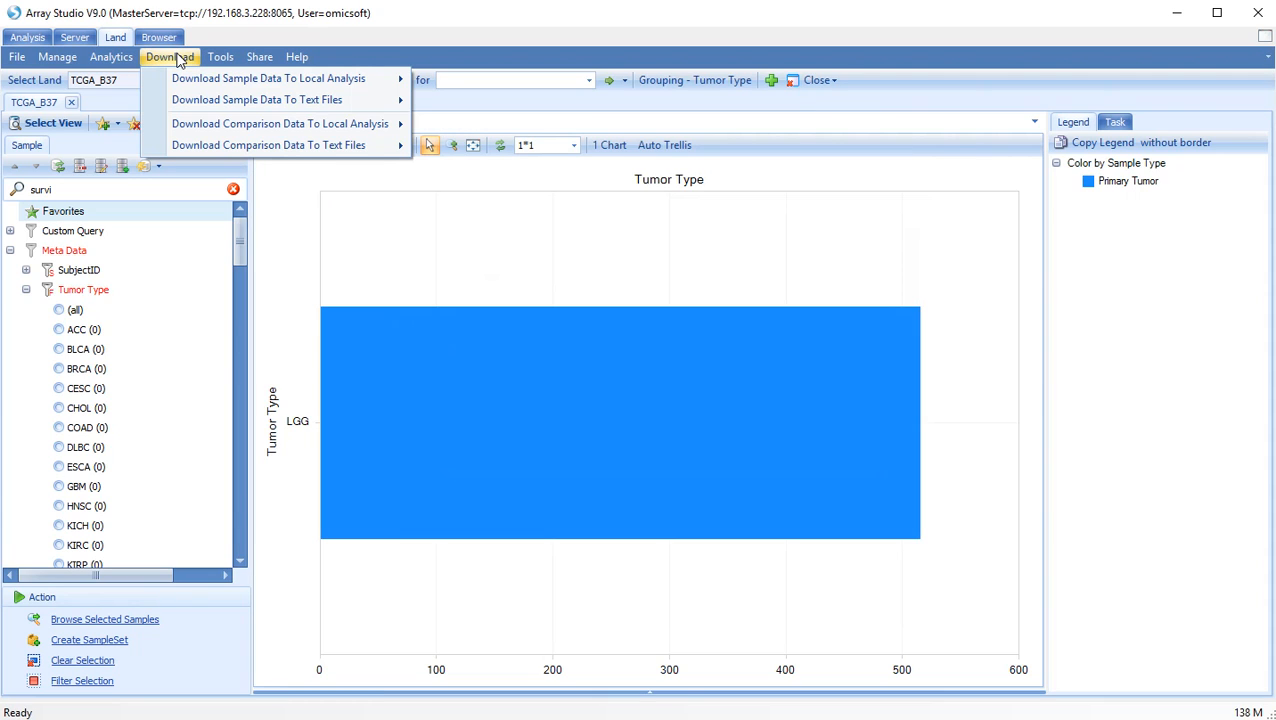
mouse_move(193, 84)
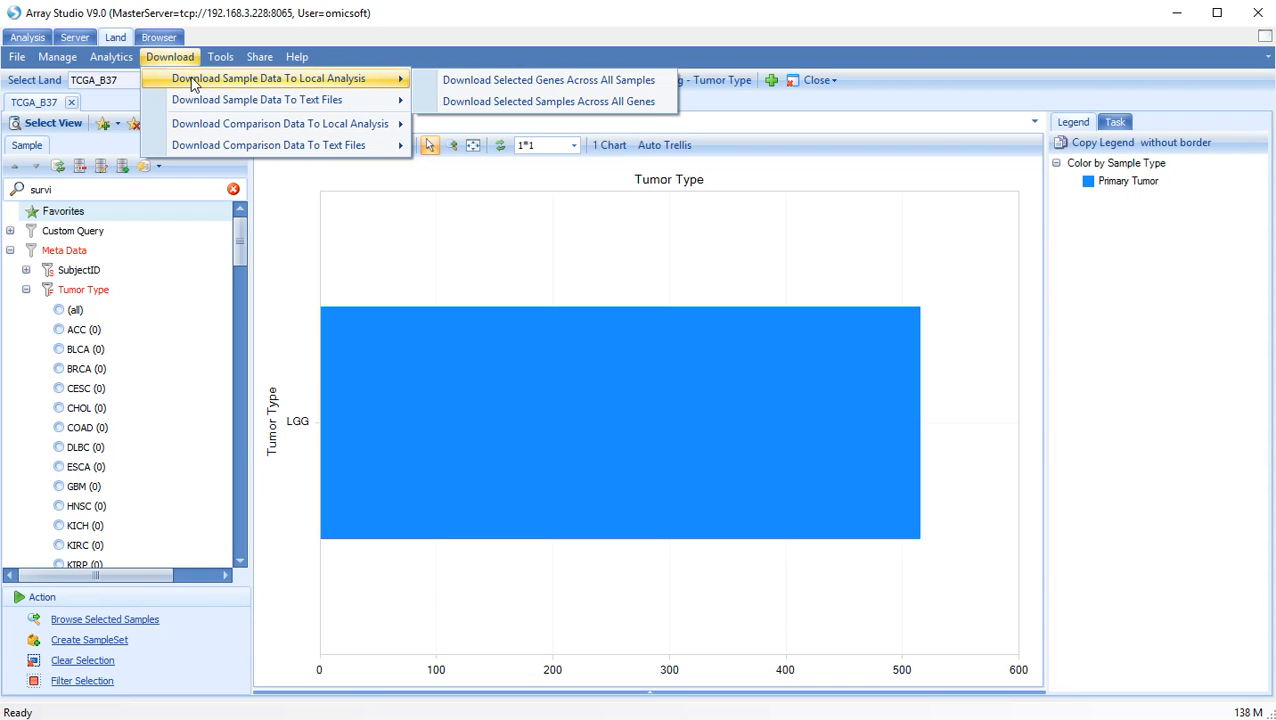
left_click(512, 103)
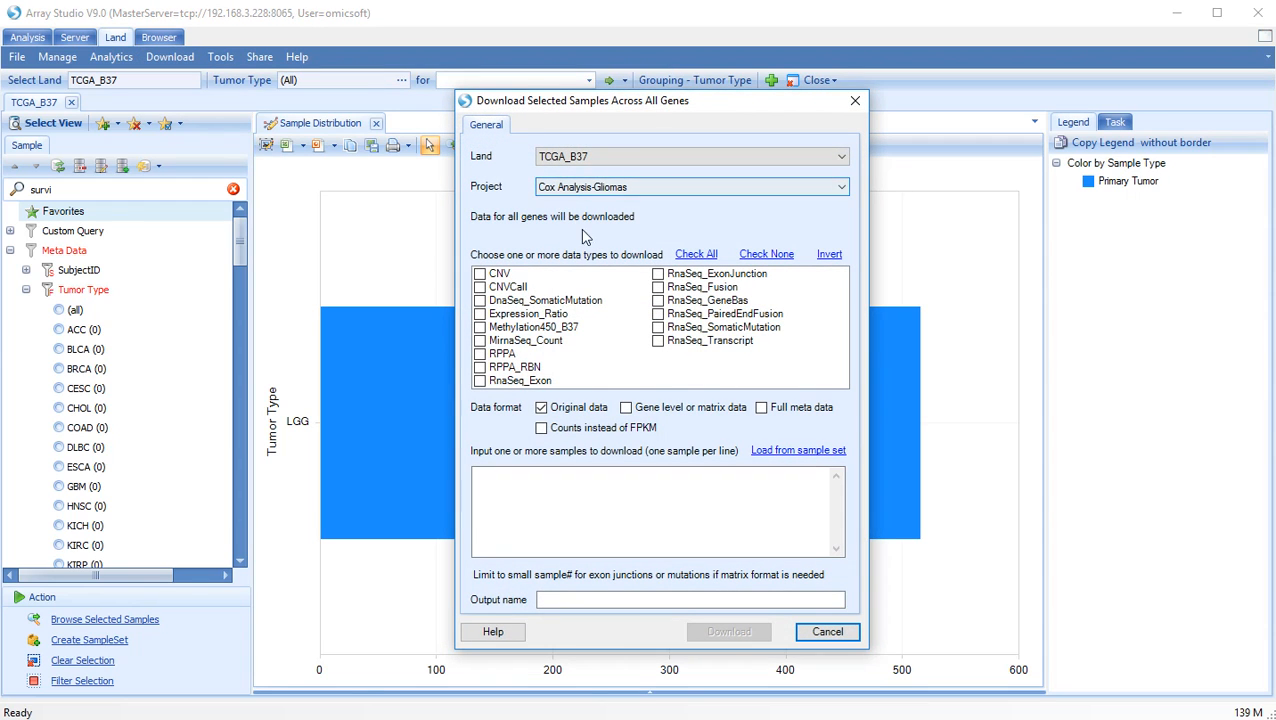
left_click(658, 341)
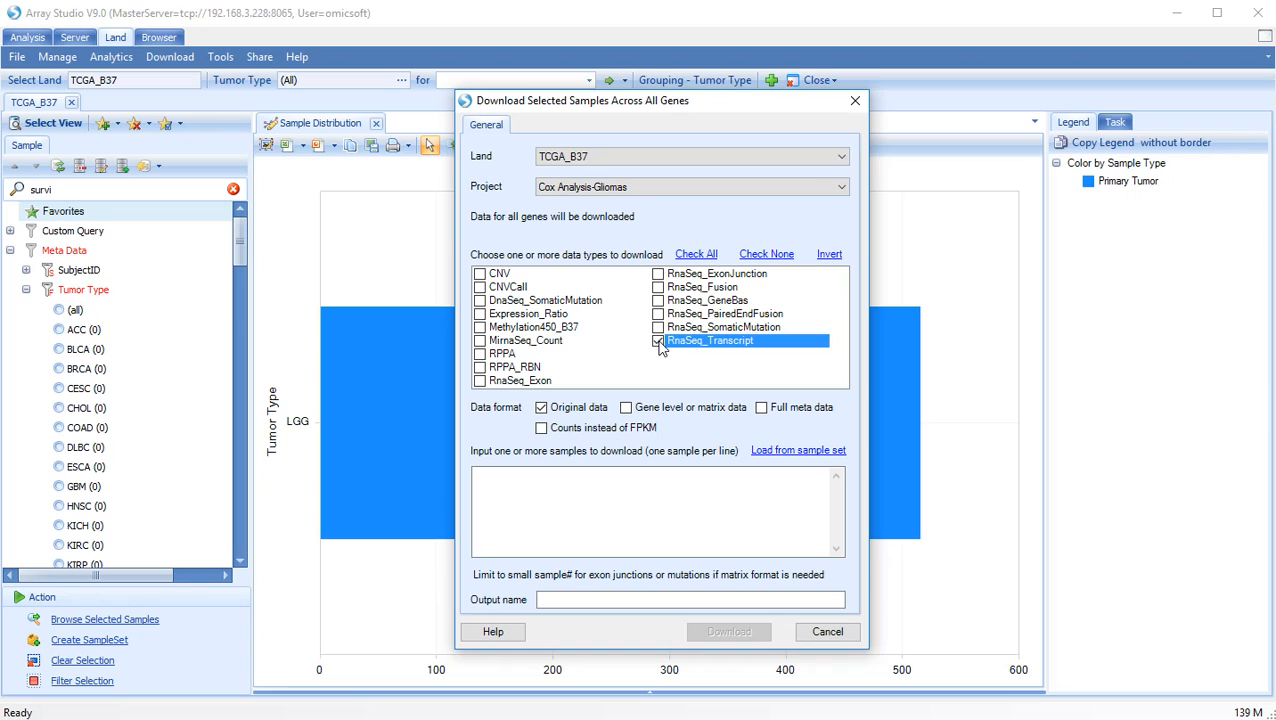
left_click(626, 408)
left_click(541, 408)
Step: Load the samples from the LGG Survival sample set and download their data into the Cox Analysis-Gliomas project
left_click(777, 452)
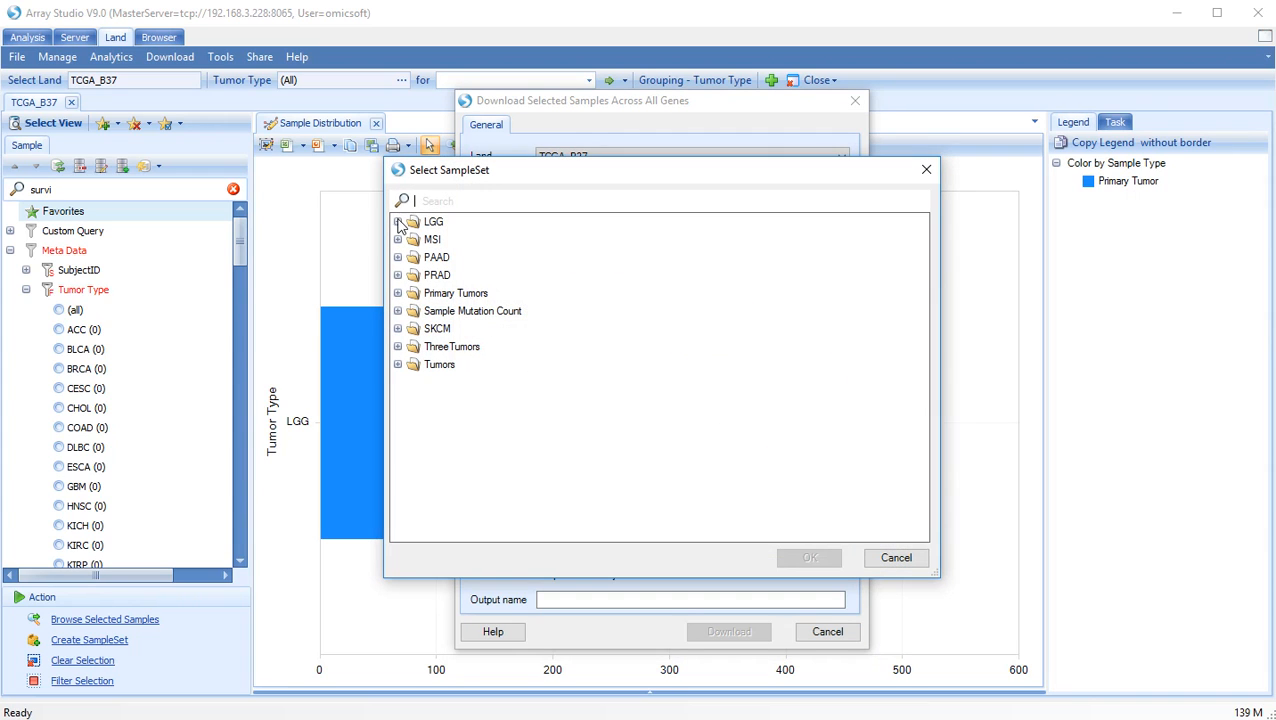
left_click(398, 222)
left_click(455, 240)
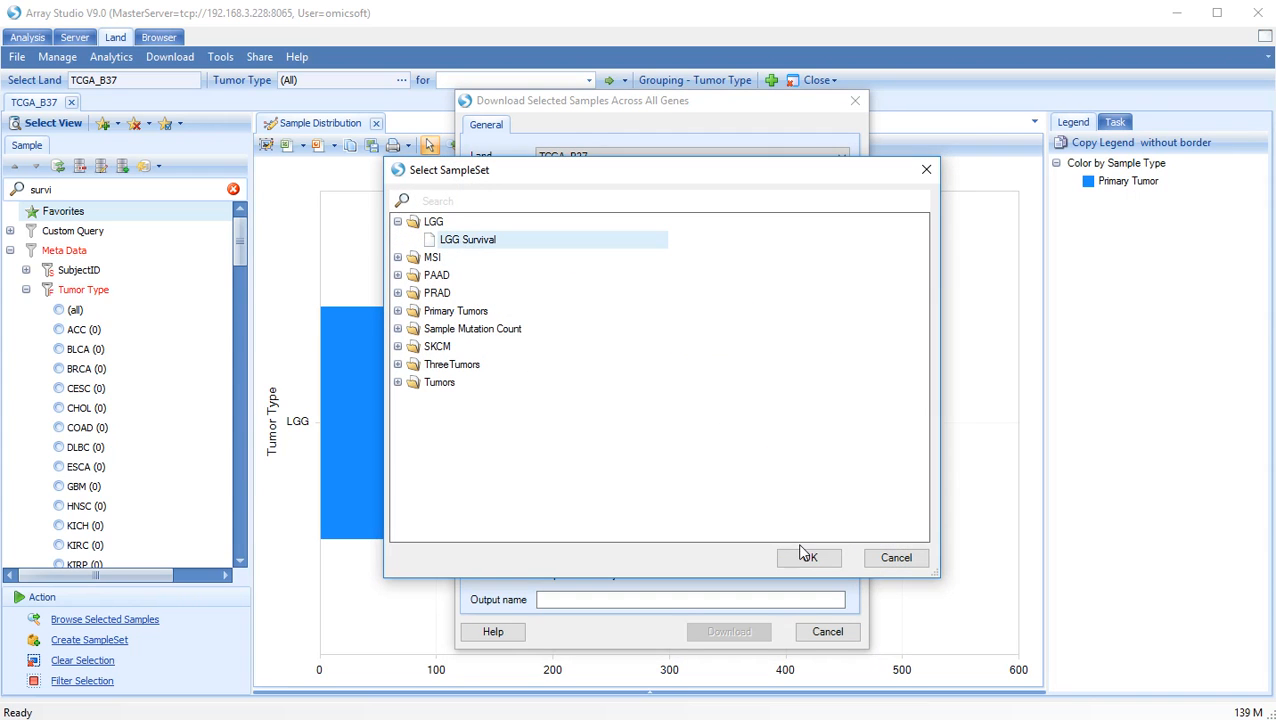
left_click(805, 557)
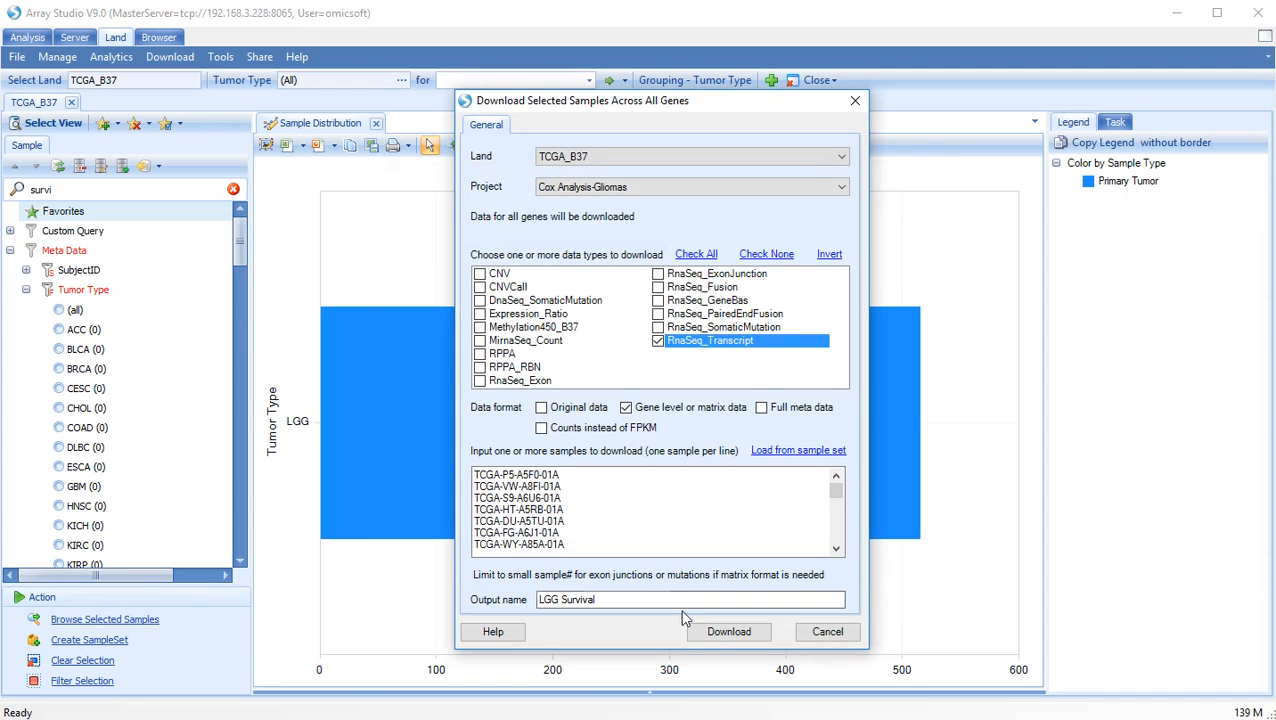
left_click(726, 631)
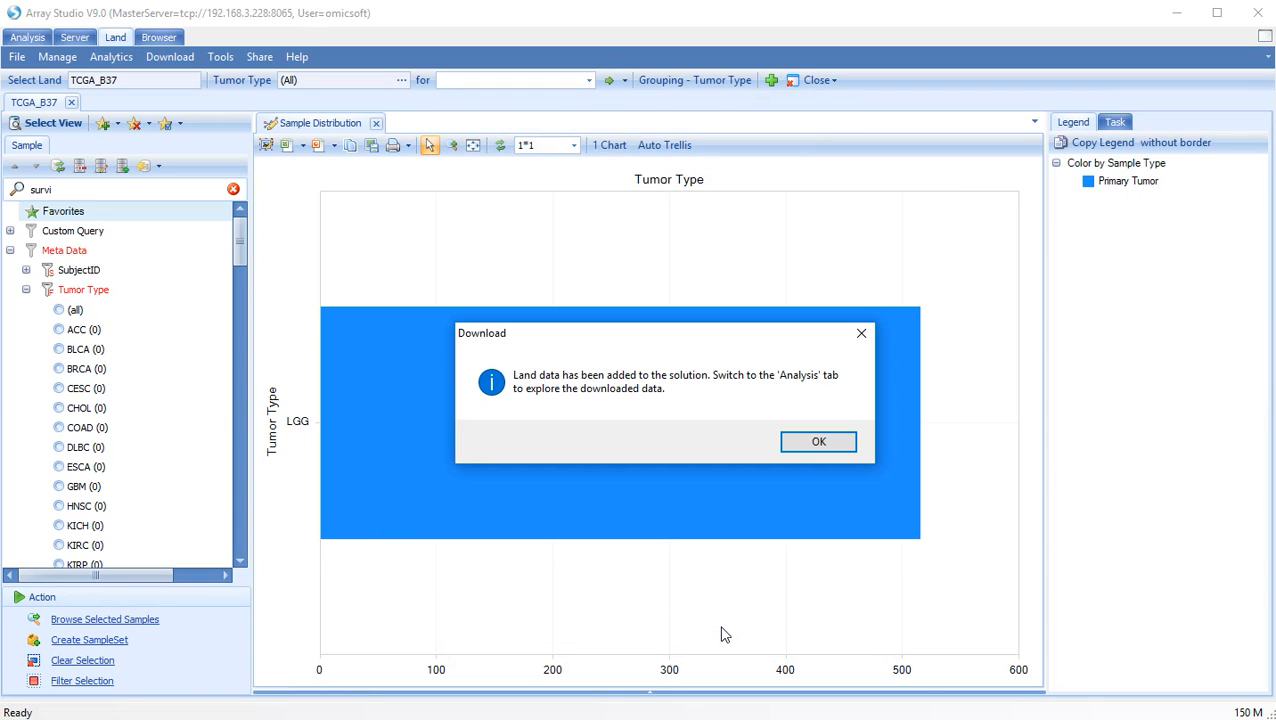
left_click(834, 449)
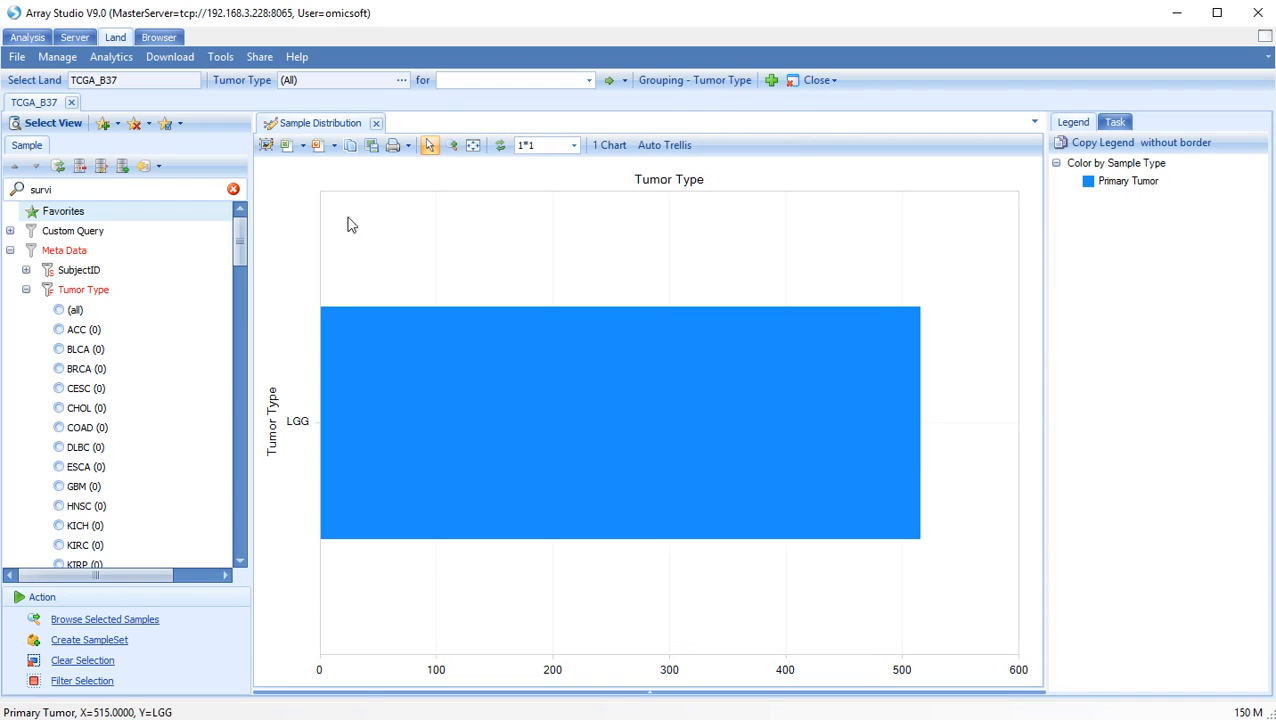
Step: Examine the design table and the expression table of the downloaded LGG Survival.RnaSeq_Transcript.Genes data in the analysis project
left_click(29, 38)
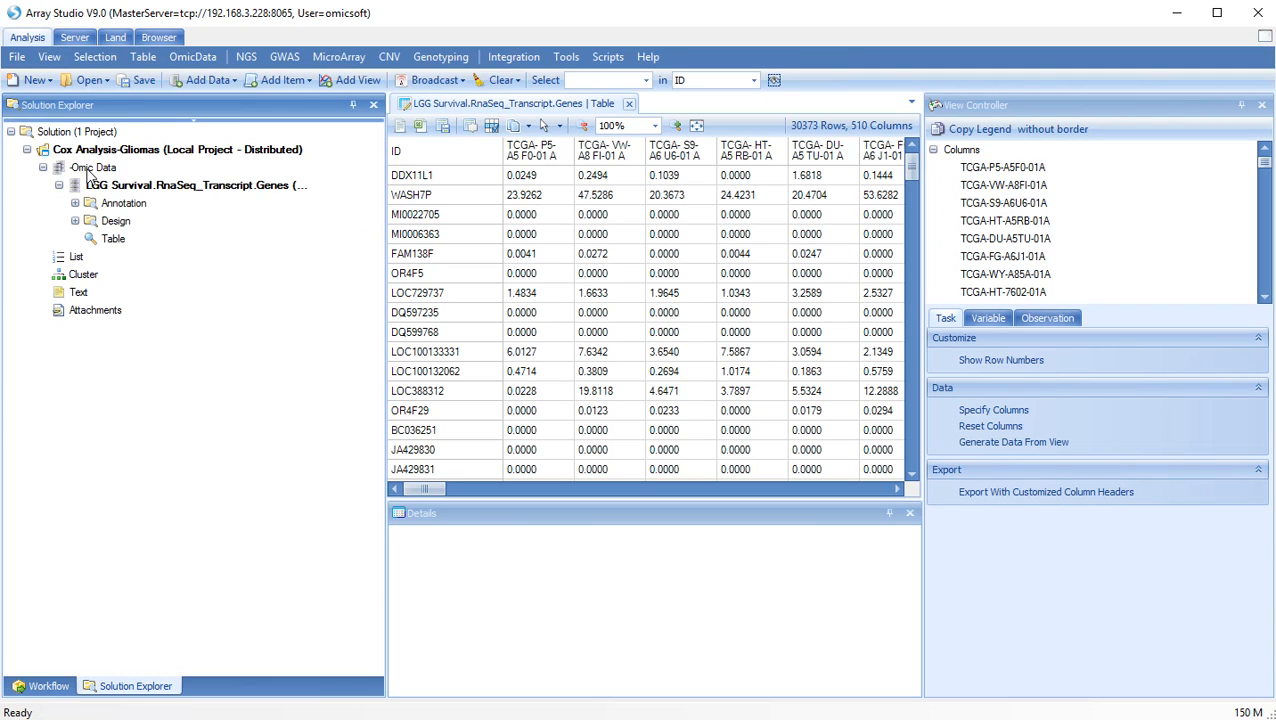
left_click(75, 221)
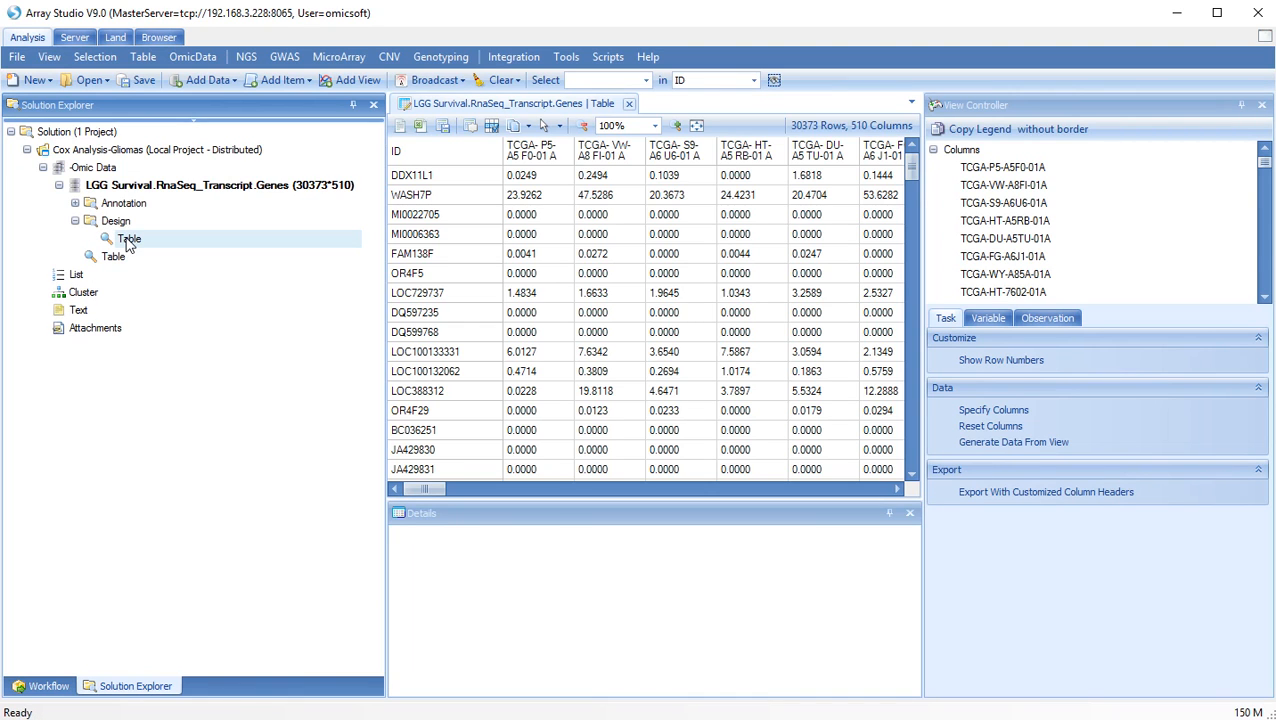
double_click(130, 239)
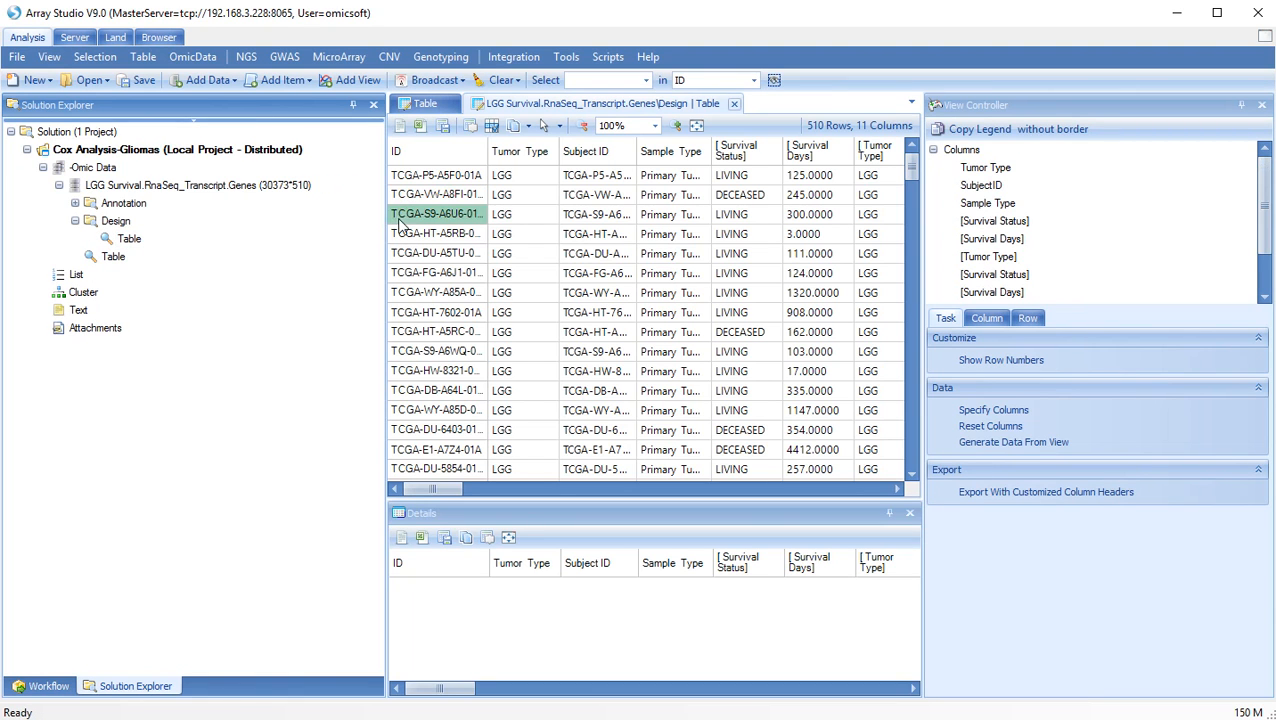
left_click(115, 257)
double_click(115, 257)
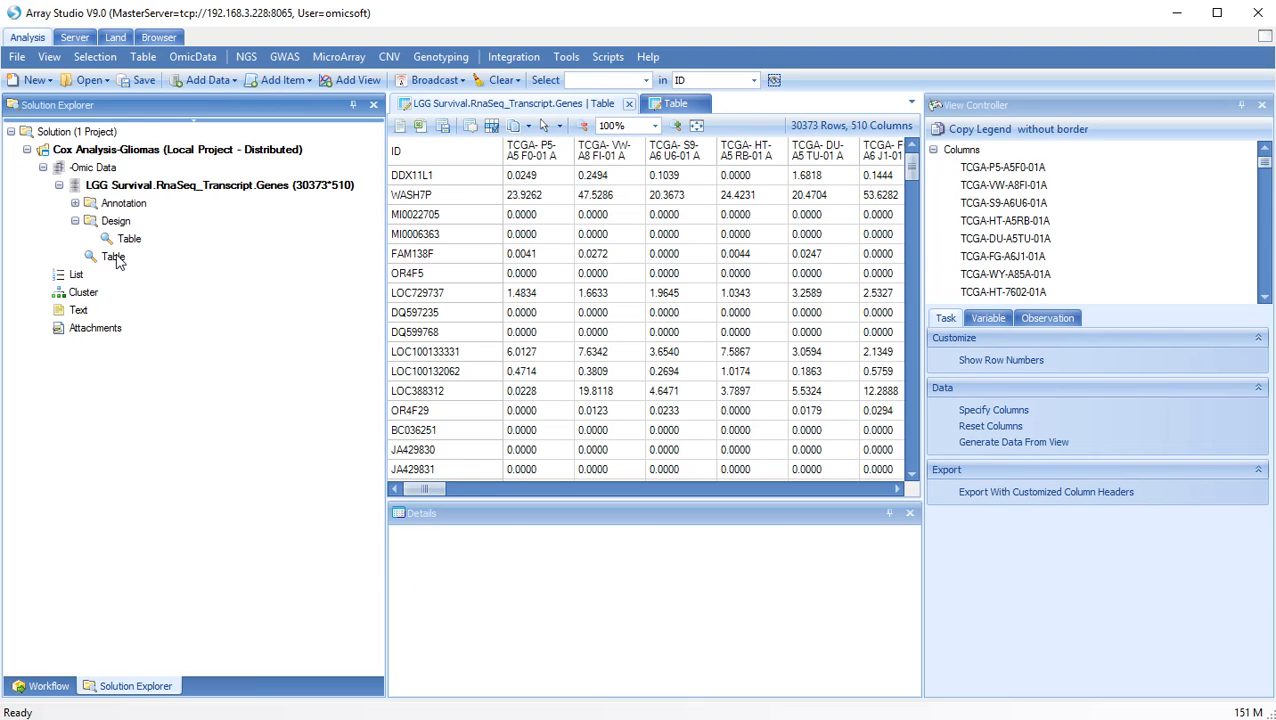
Step: Convert the LGG Survival.RnaSeq_Transcript.Genes data to MicroArray data and rename the converted object LGG Survival Converted
right_click(116, 186)
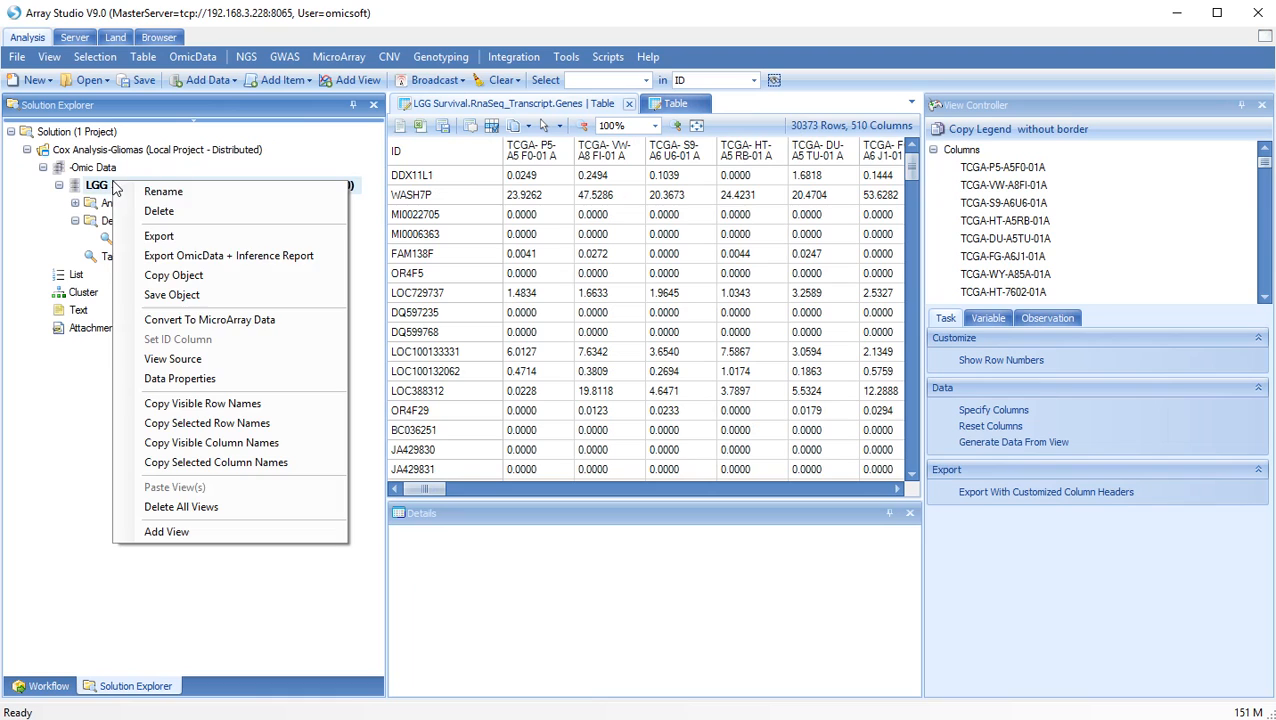
left_click(166, 320)
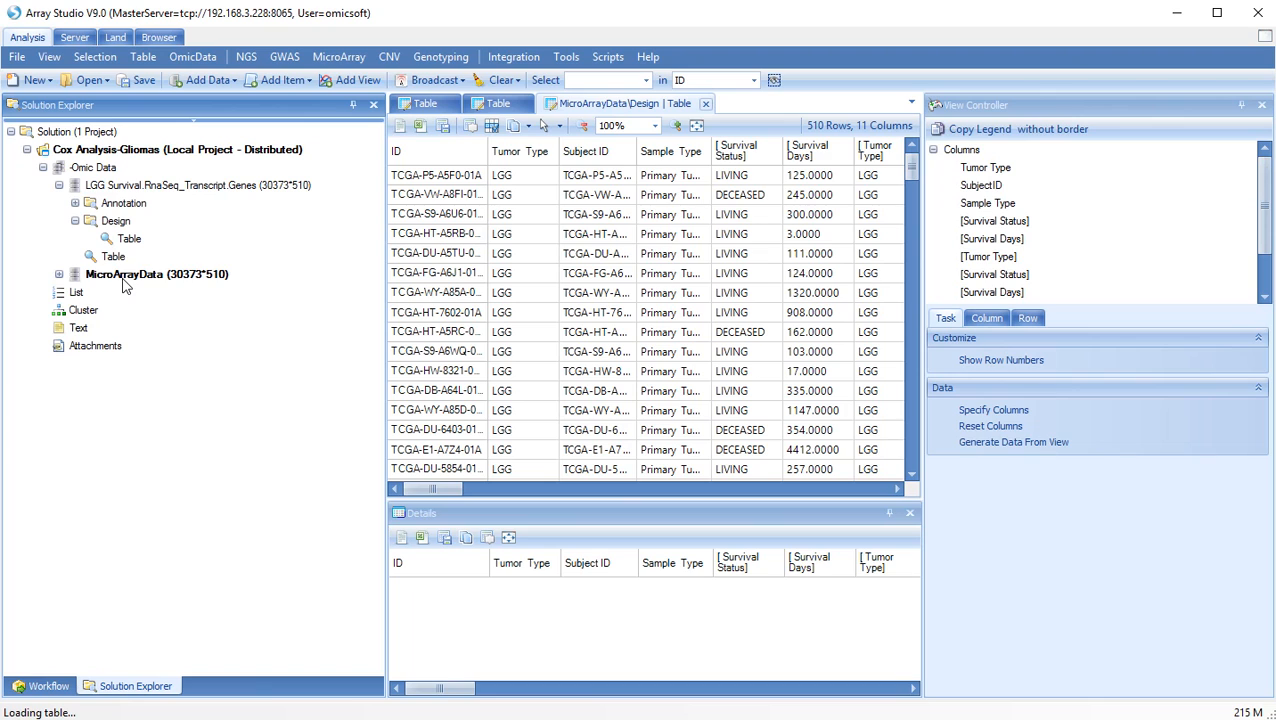
right_click(125, 280)
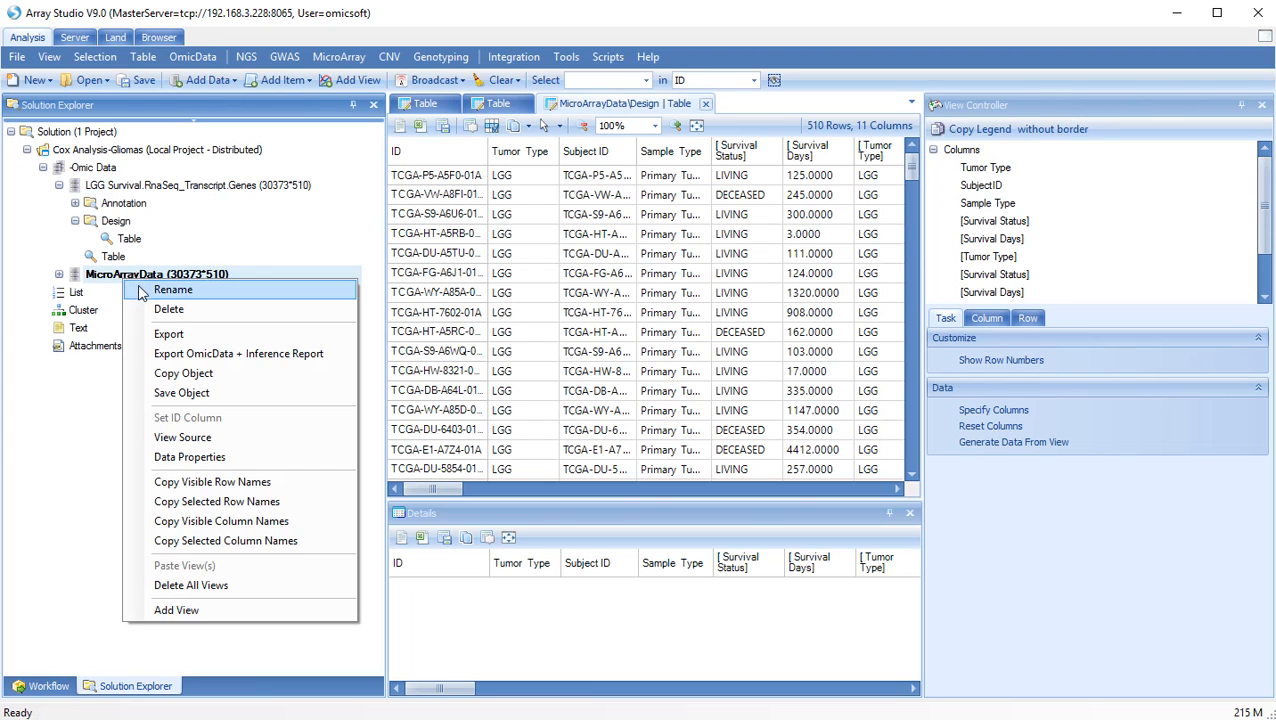
left_click(145, 290)
type("L")
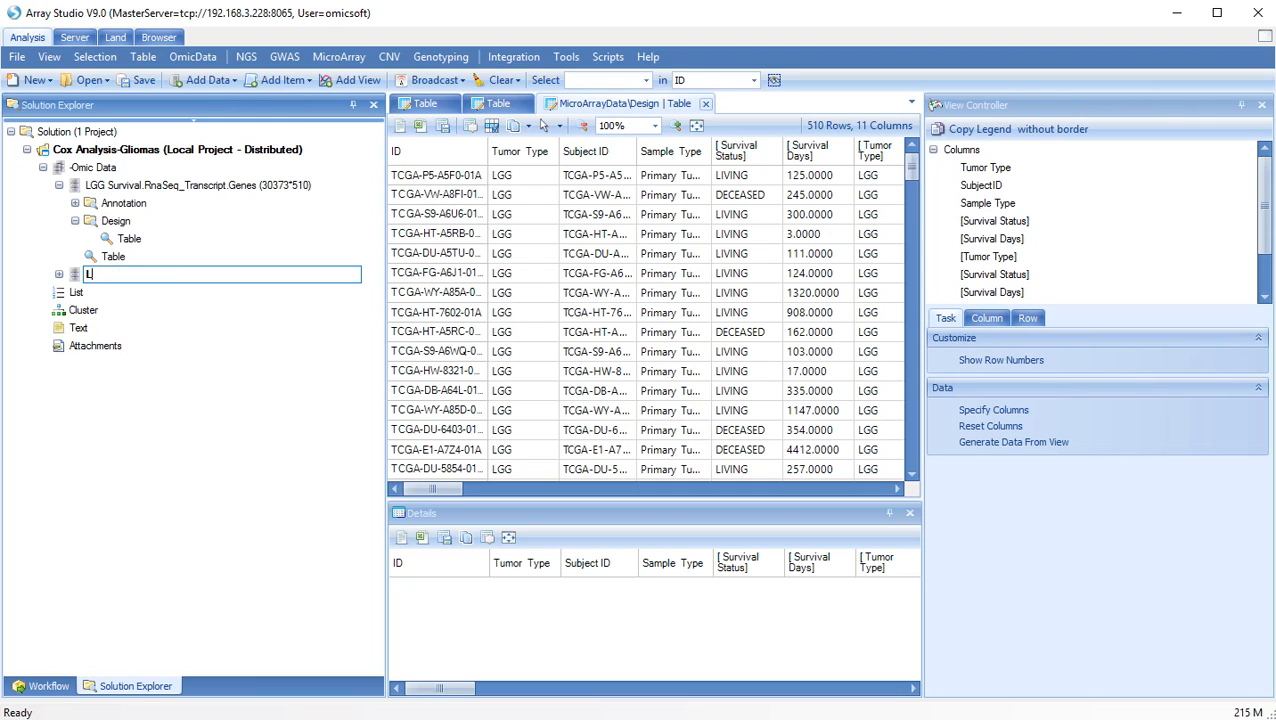
type("GG Survival Converted")
key("Return")
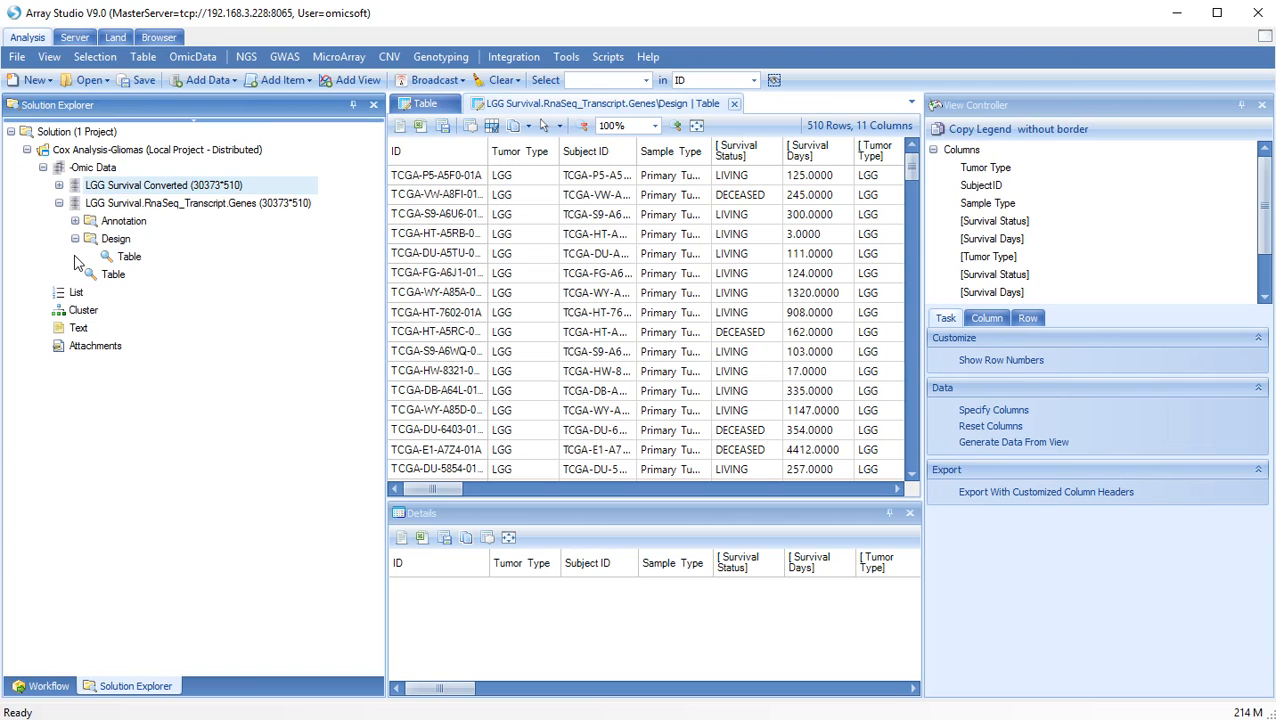
Step: Open the design table of the LGG Survival Converted data to check its survival status and survival days columns
left_click(59, 185)
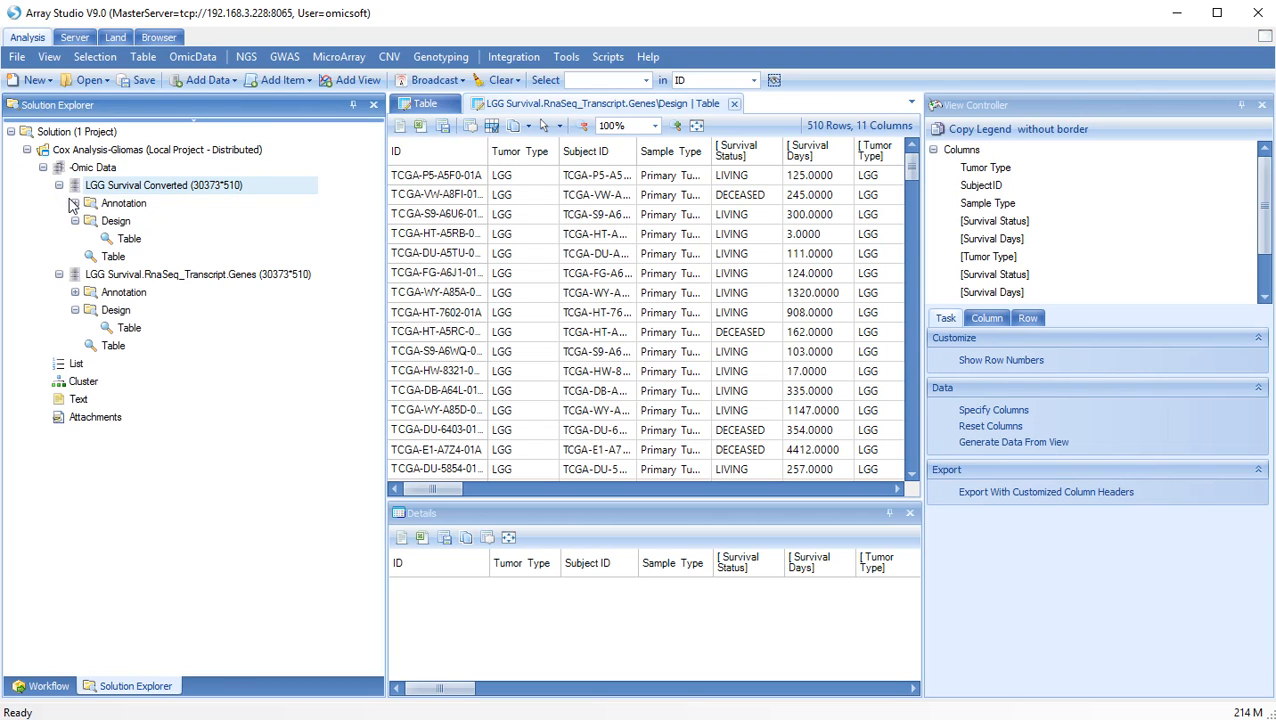
left_click(122, 242)
double_click(122, 242)
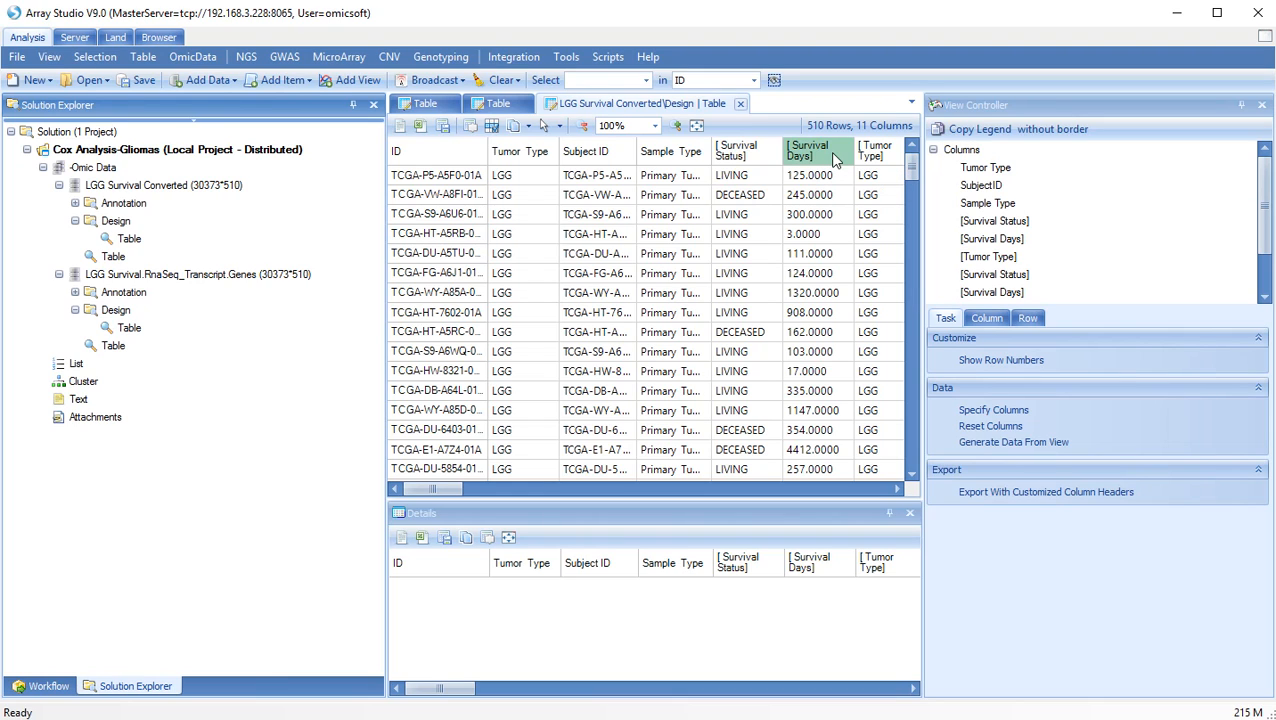
Step: Set up a MicroArray Cox Model analysis on the LGG Survival Converted data with the output name LGG Cox Model
left_click(345, 60)
mouse_move(370, 140)
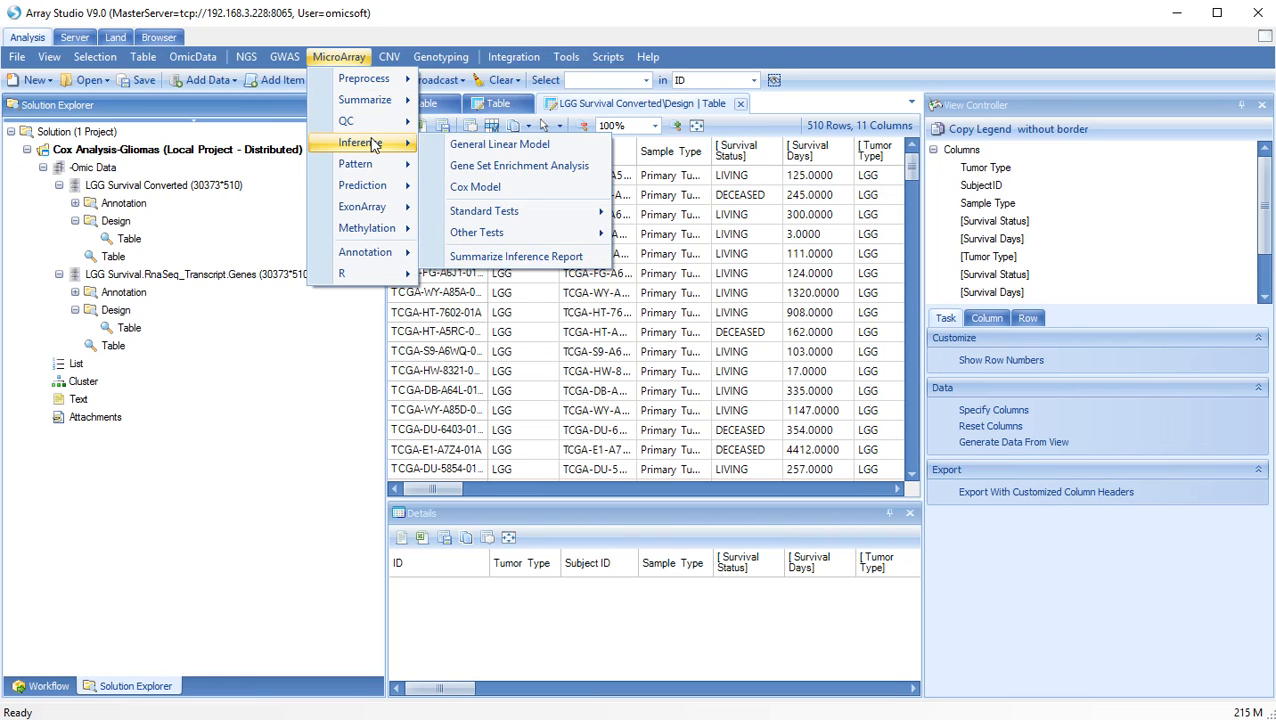
left_click(489, 190)
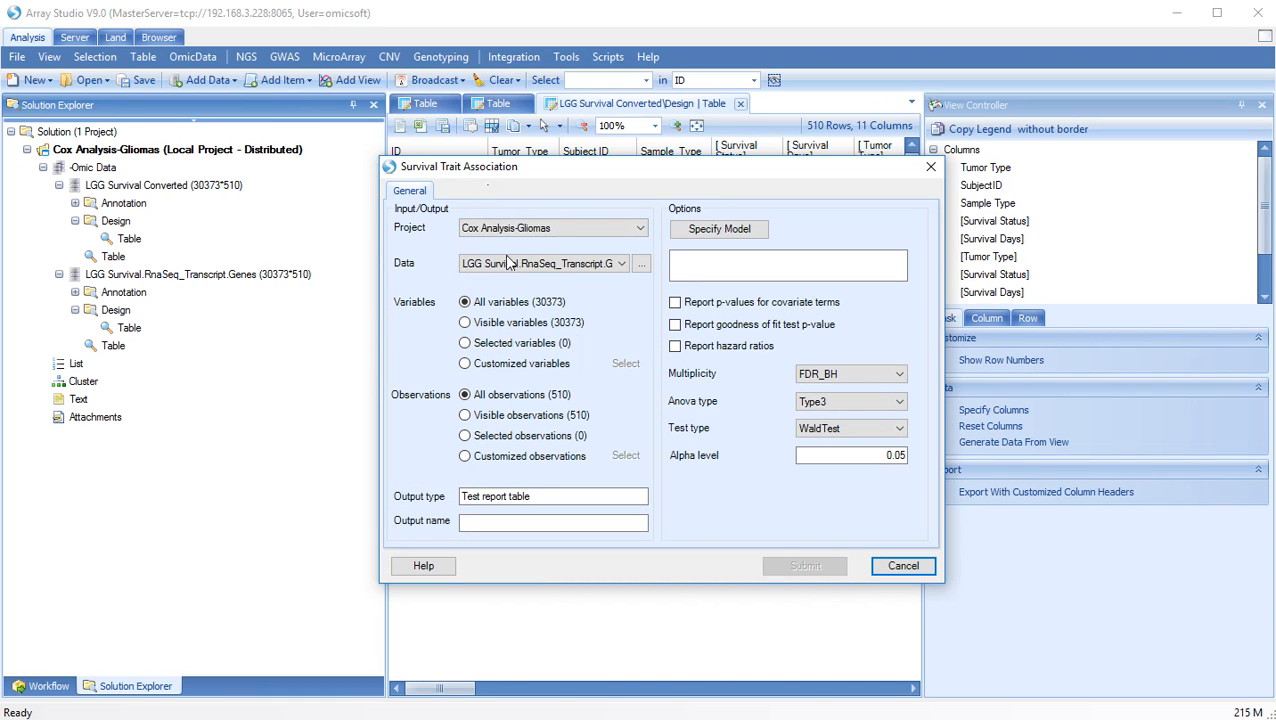
left_click(641, 264)
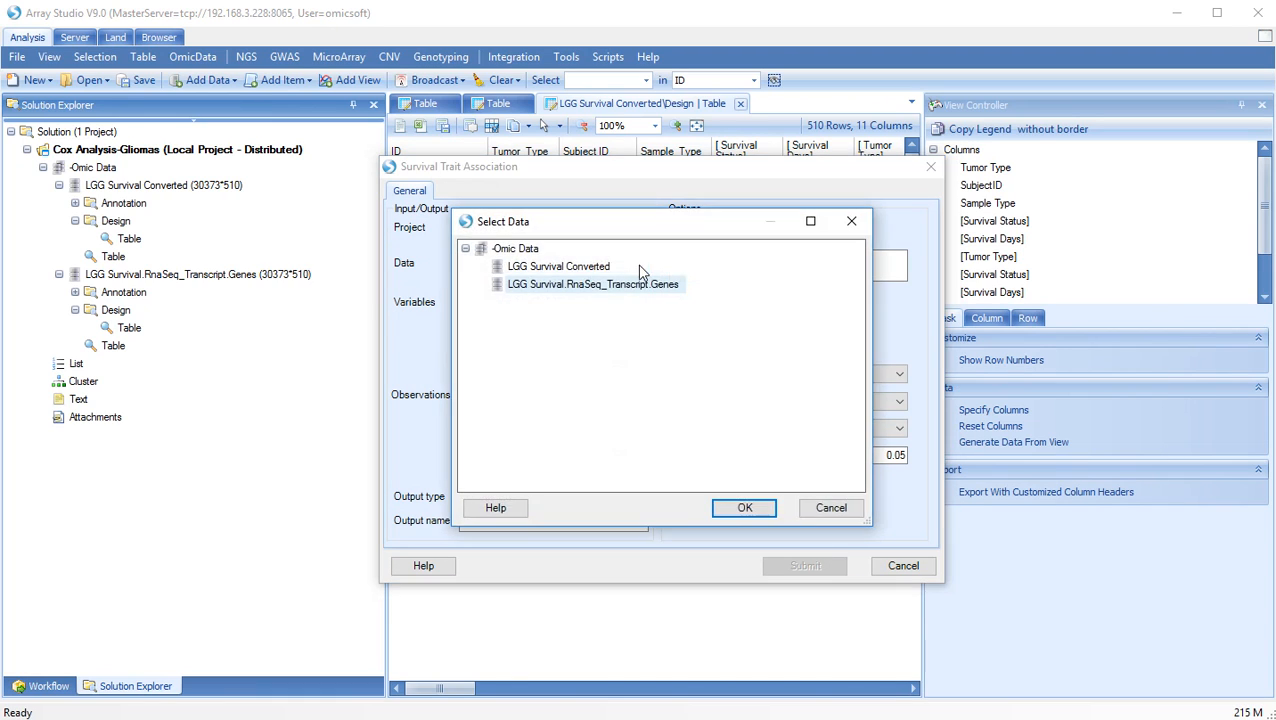
left_click(608, 266)
left_click(741, 508)
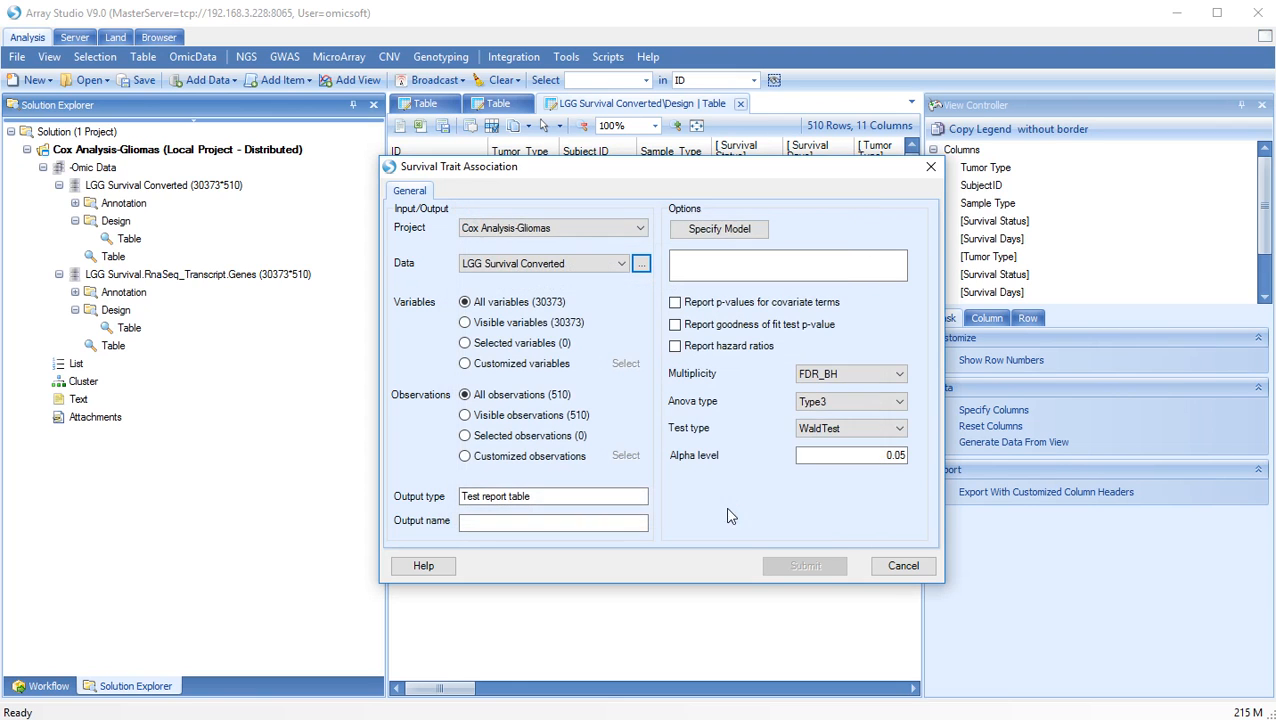
left_click(515, 524)
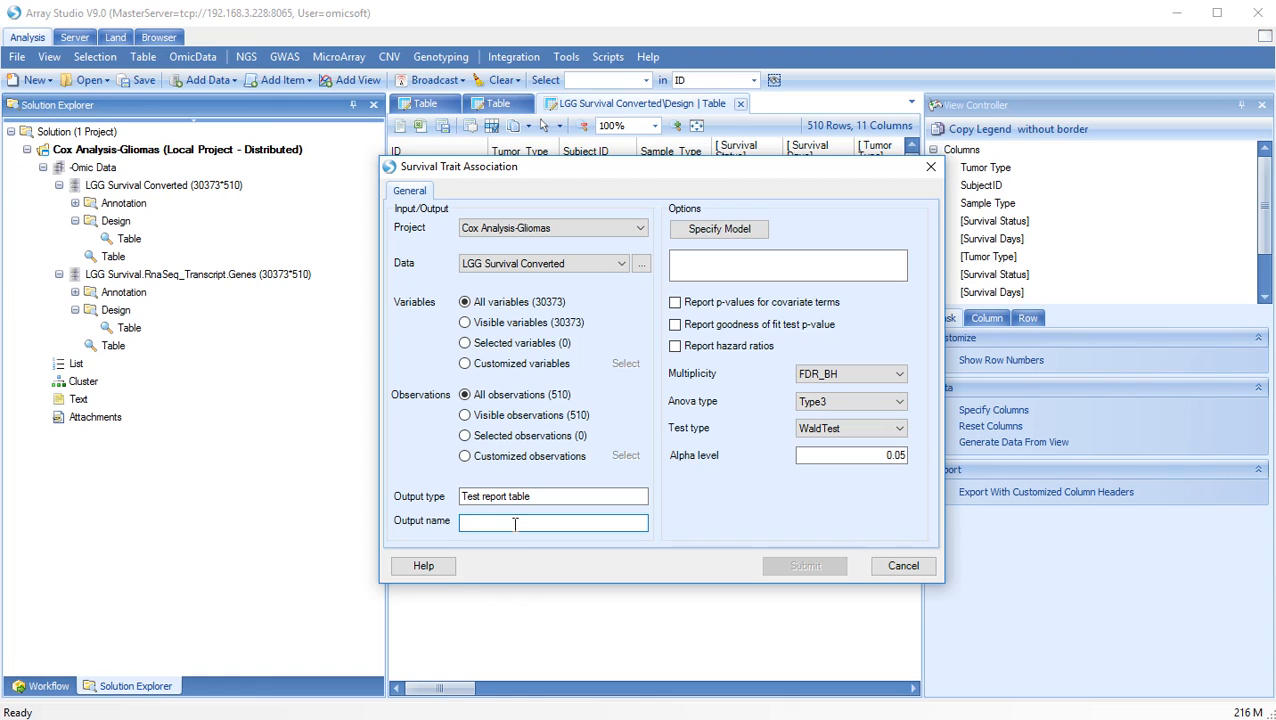
type("LGG Cox Model")
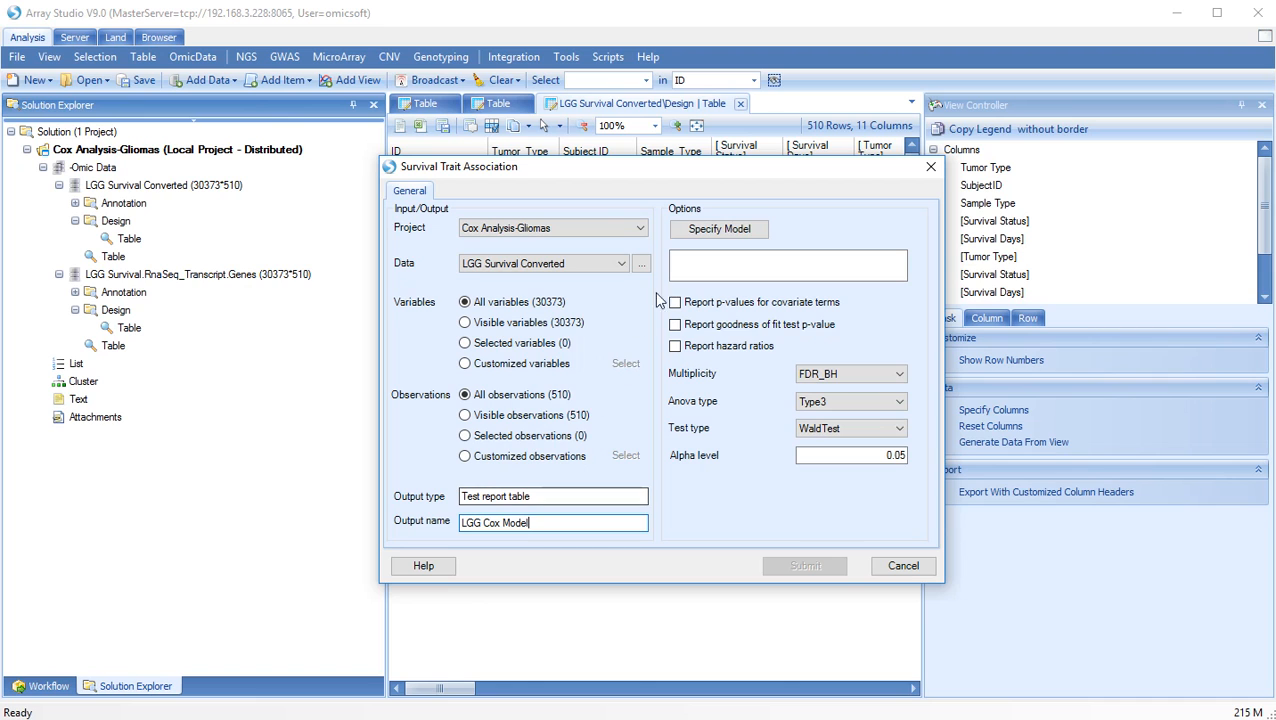
Step: Specify the survival model with [Survival Days] as time and [Survival Status] as status, and submit the analysis with hazard ratios reported
left_click(700, 230)
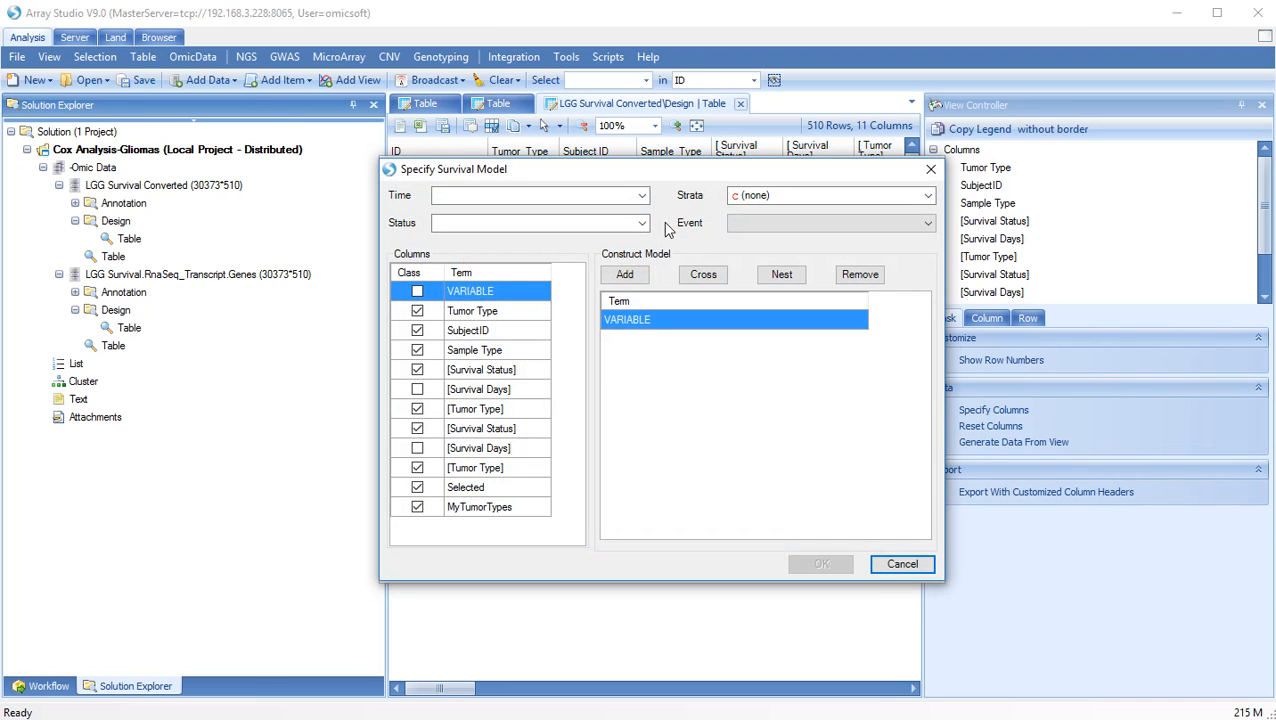
left_click(641, 196)
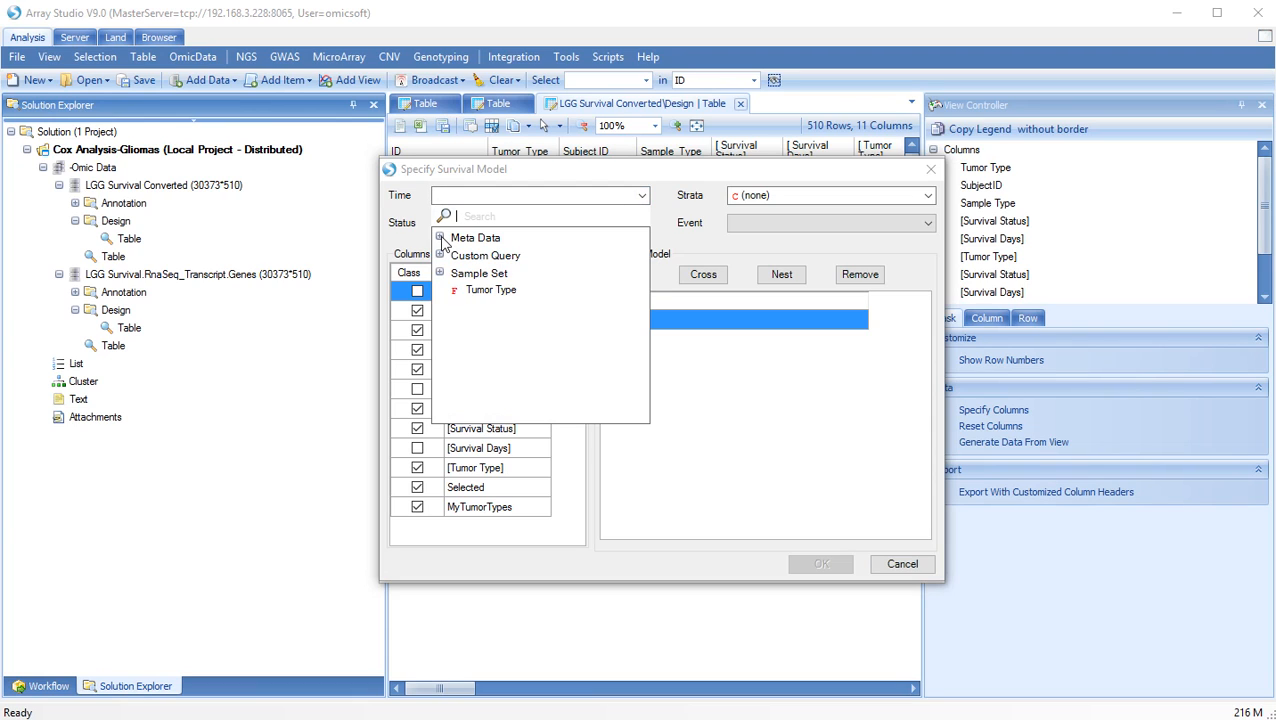
left_click(441, 256)
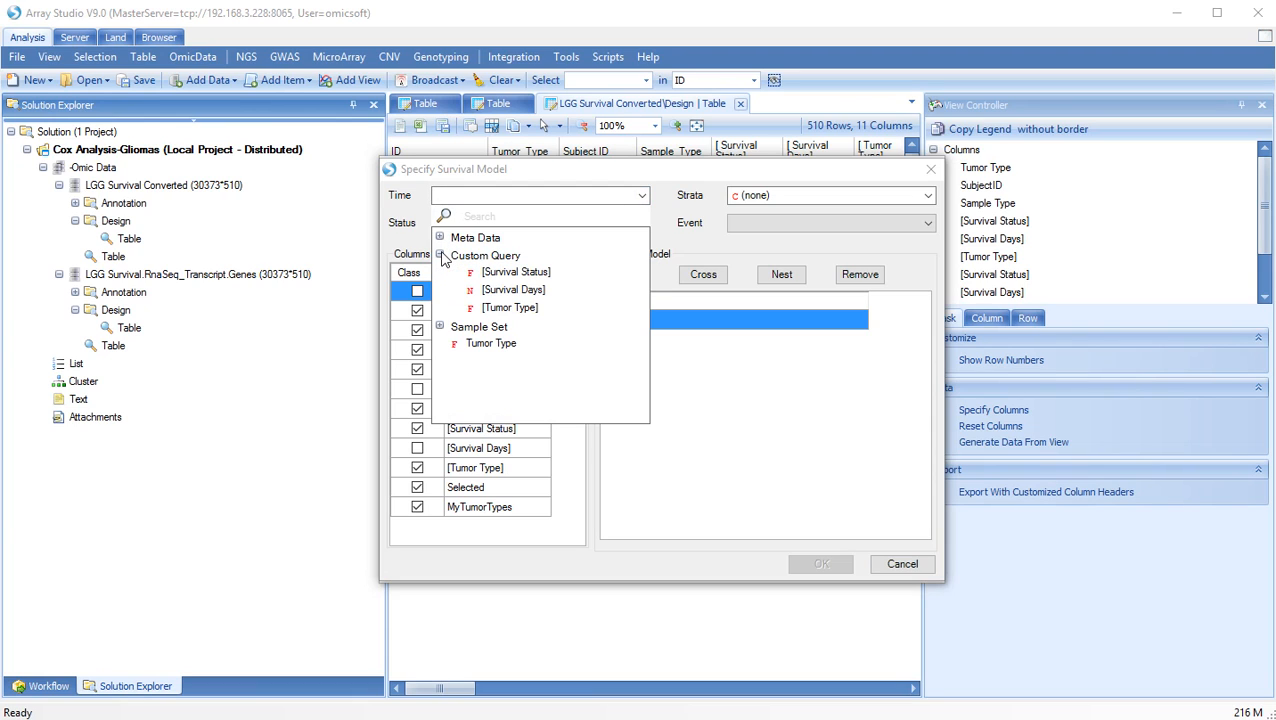
left_click(486, 291)
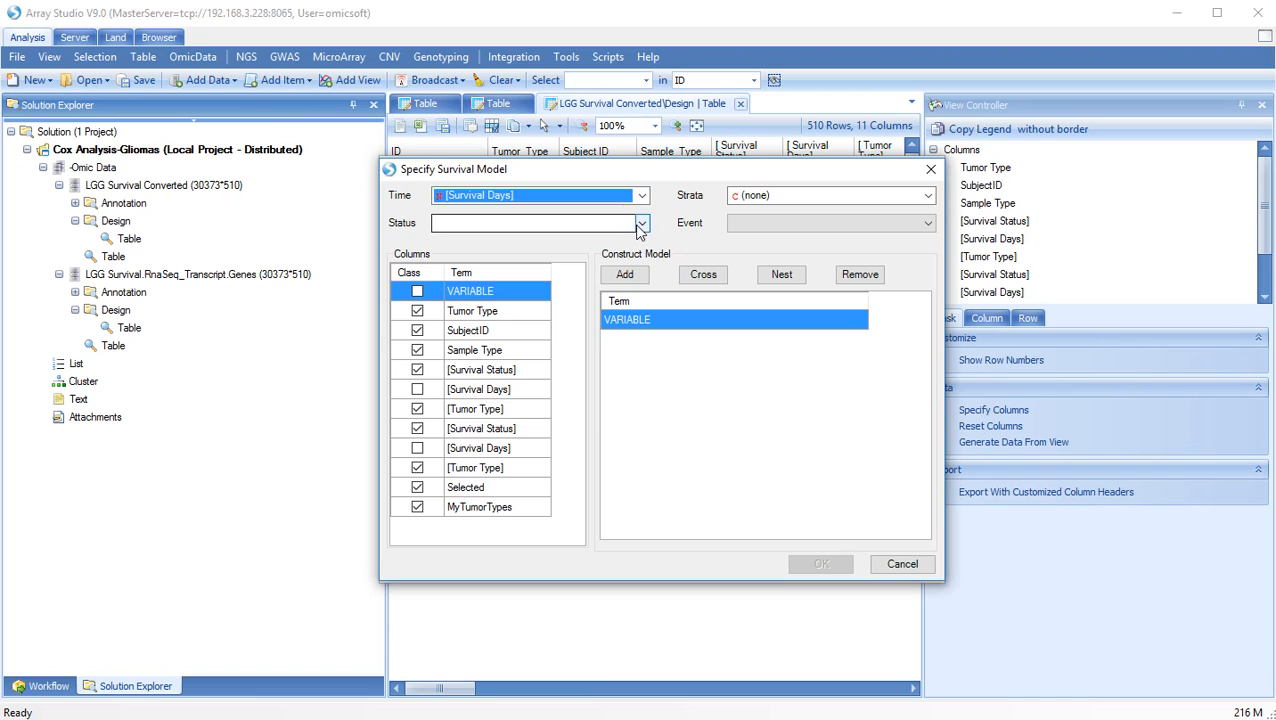
left_click(641, 223)
left_click(440, 283)
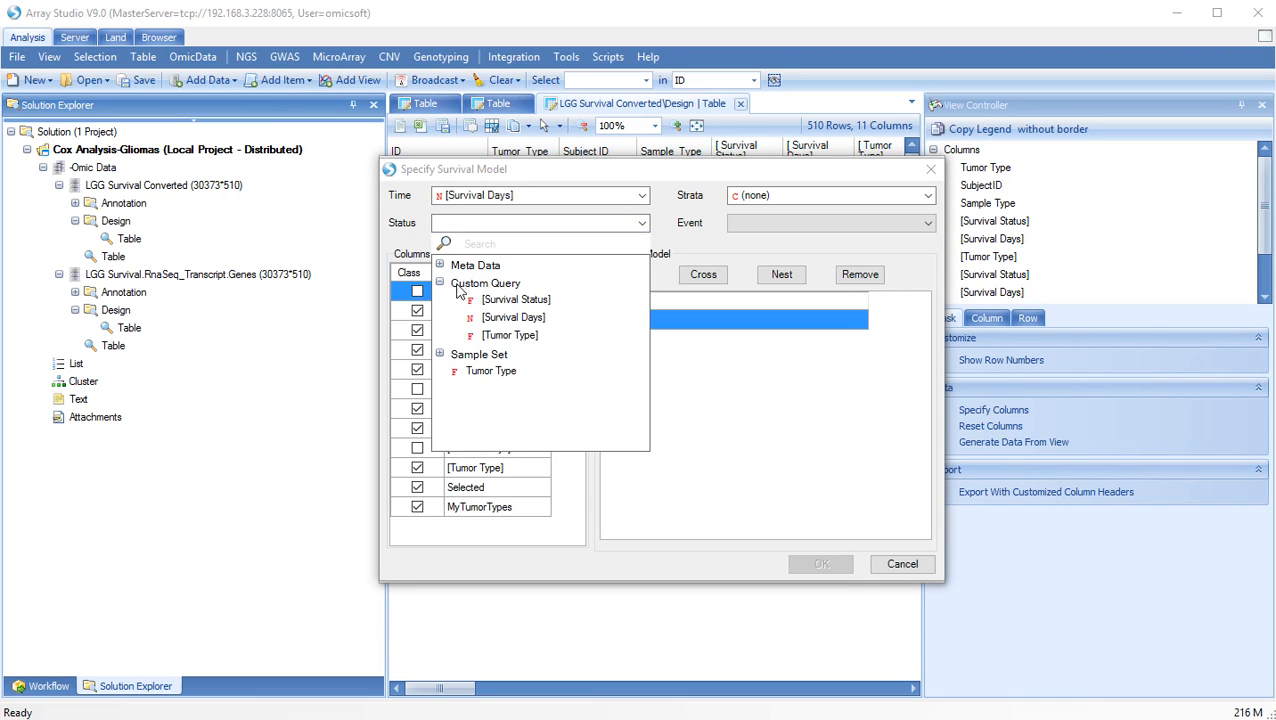
left_click(504, 302)
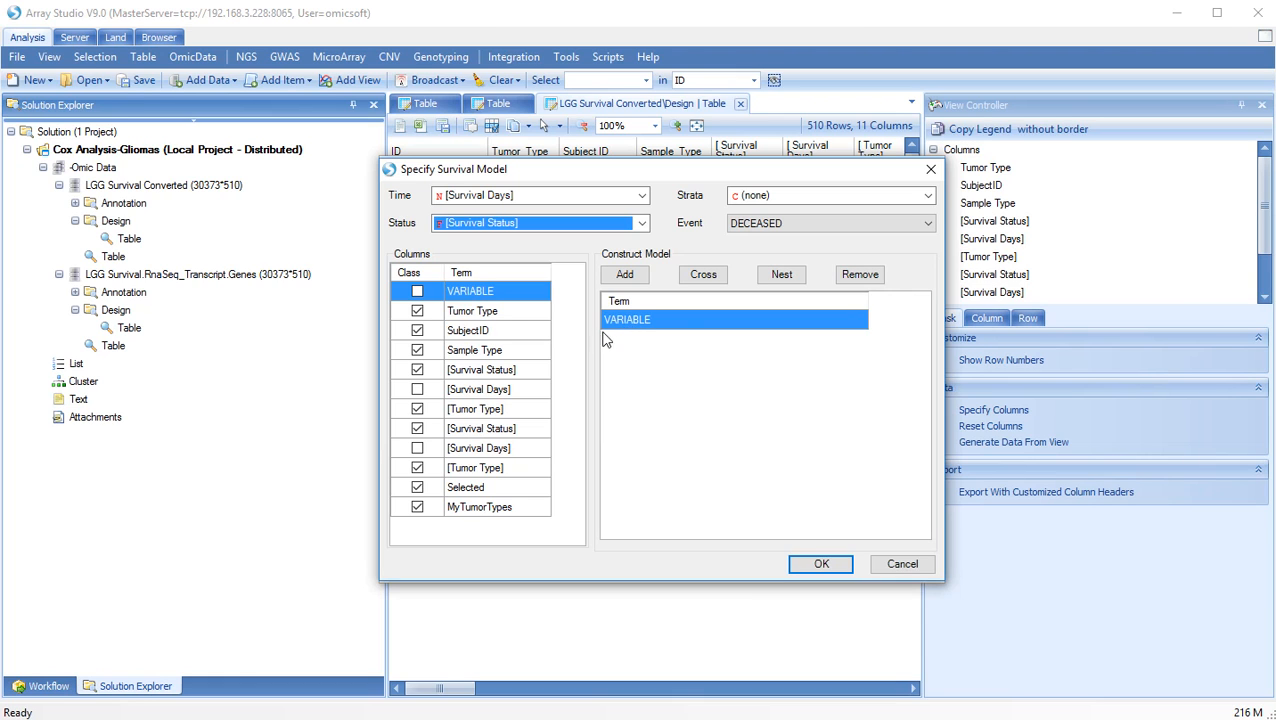
left_click(821, 564)
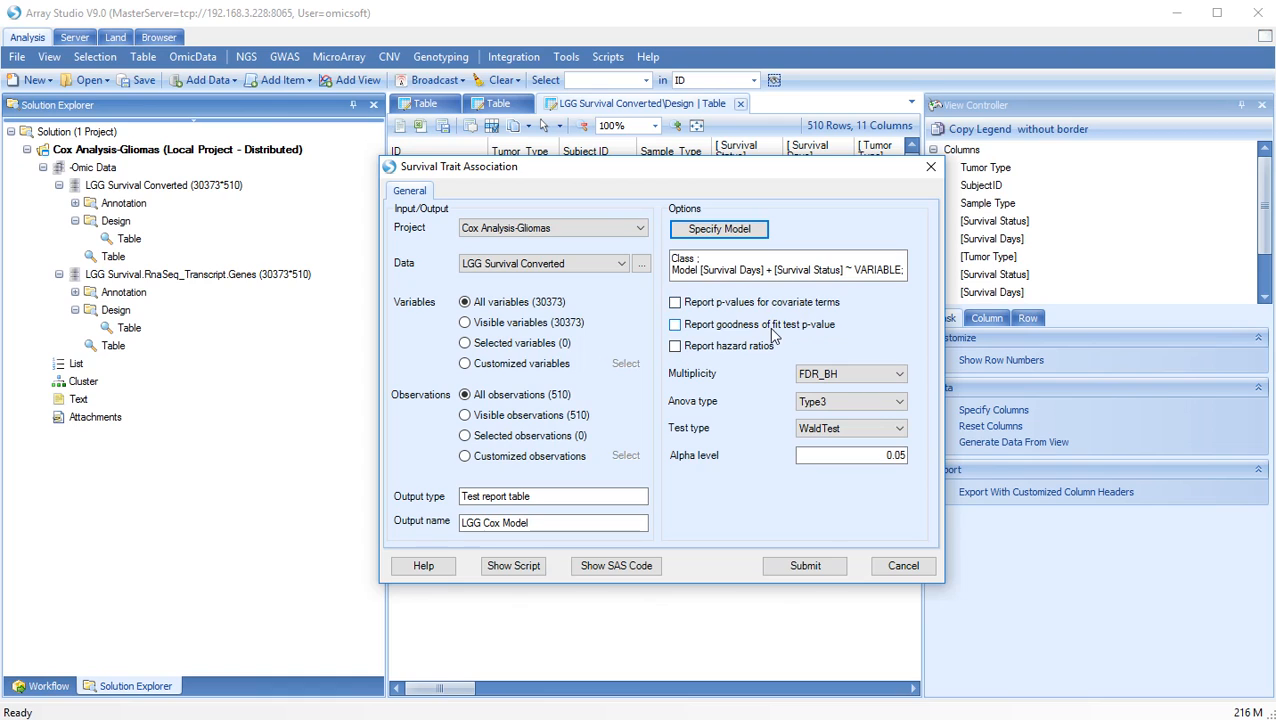
left_click(675, 350)
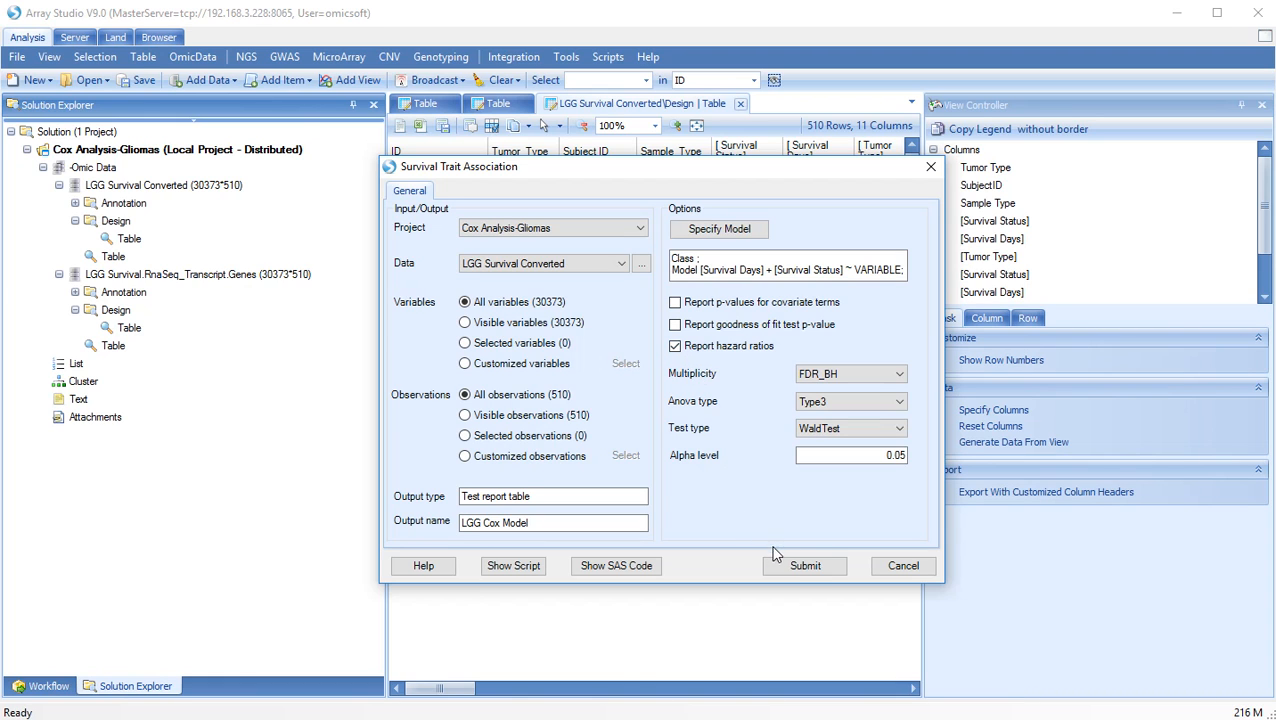
left_click(805, 566)
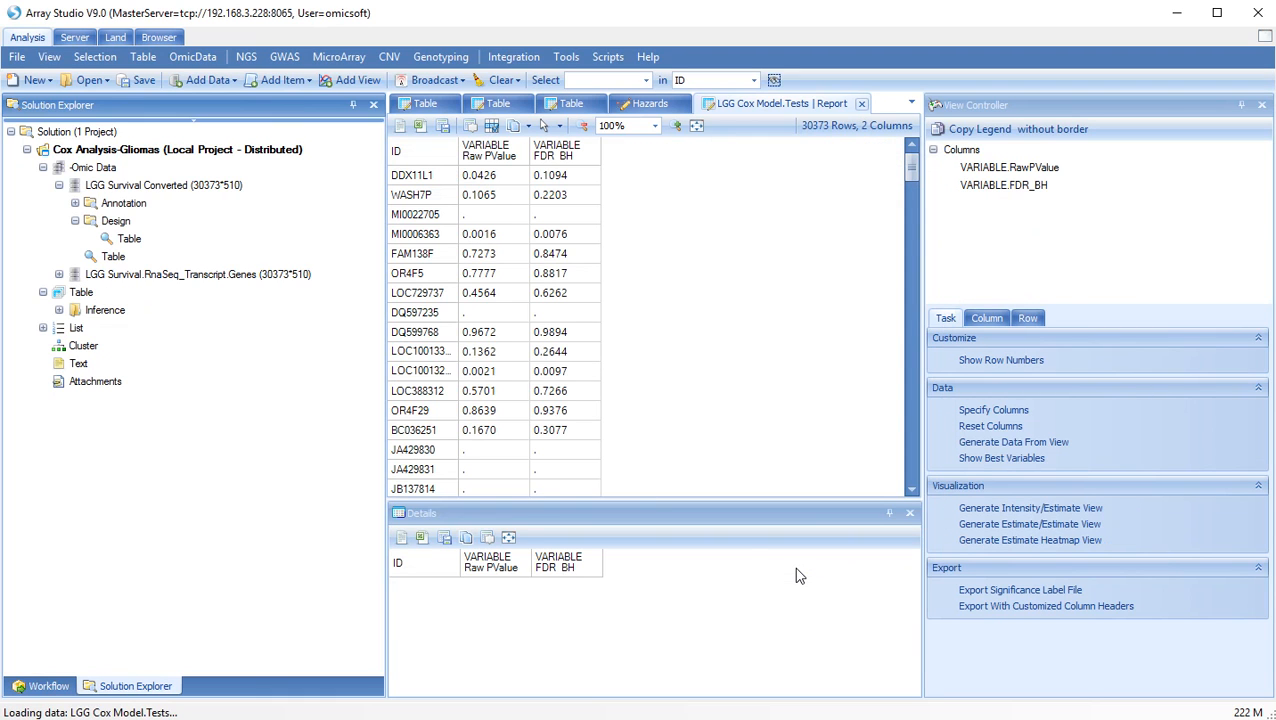
Step: Open the LGG Cox Model.Tests report from the inference results and sort it by FDR_BH in ascending order
left_click(59, 311)
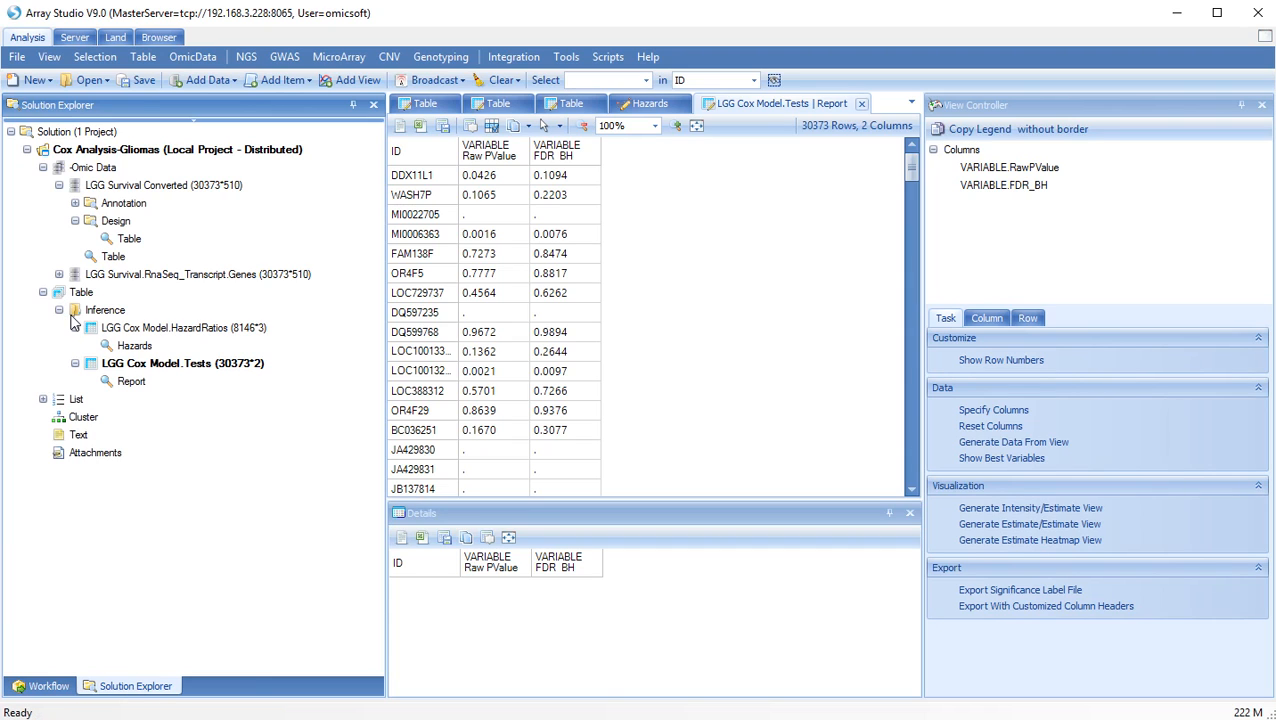
left_click(131, 382)
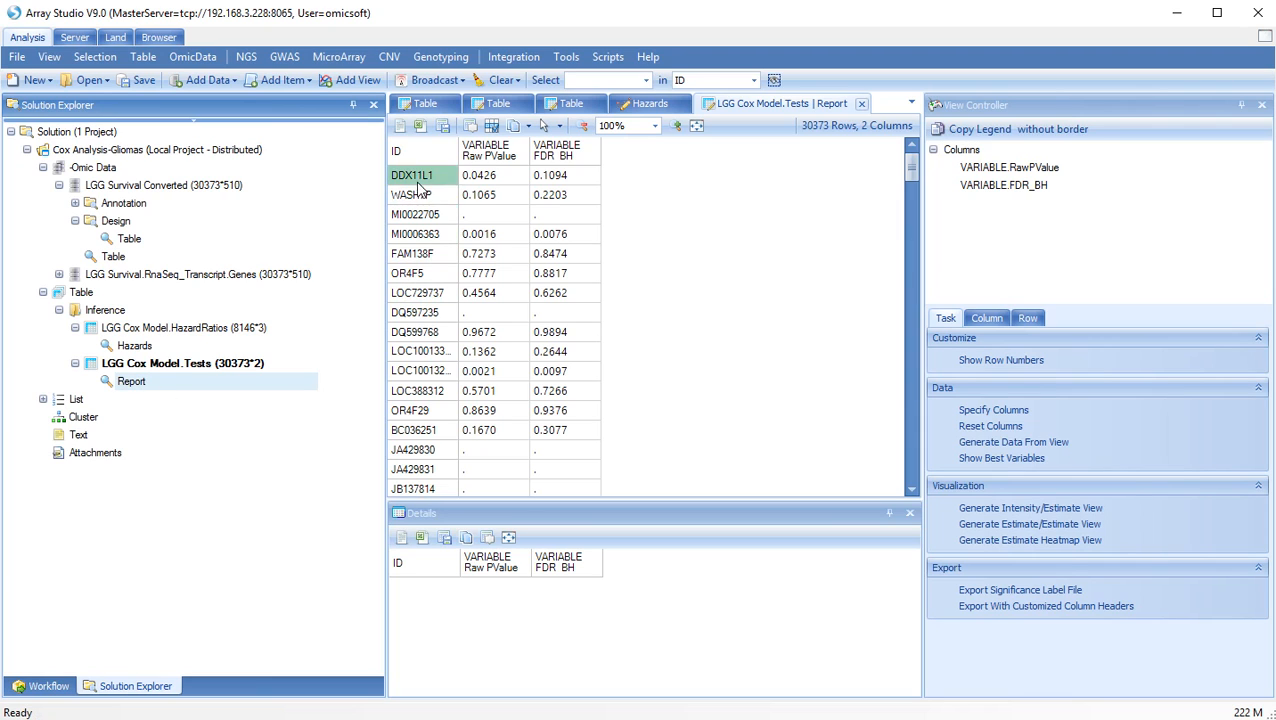
right_click(560, 172)
left_click(570, 177)
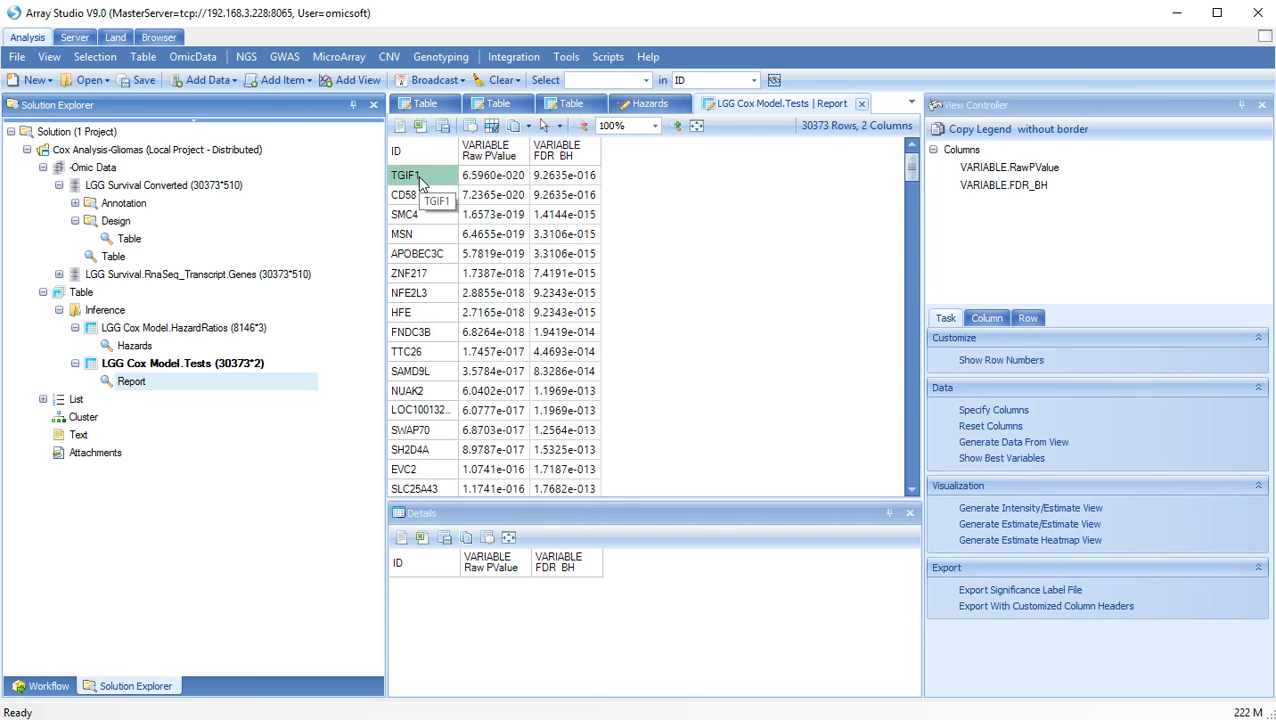
Step: Switch to the TCGA_B37 land and search it for the gene TGIF1
left_click(116, 37)
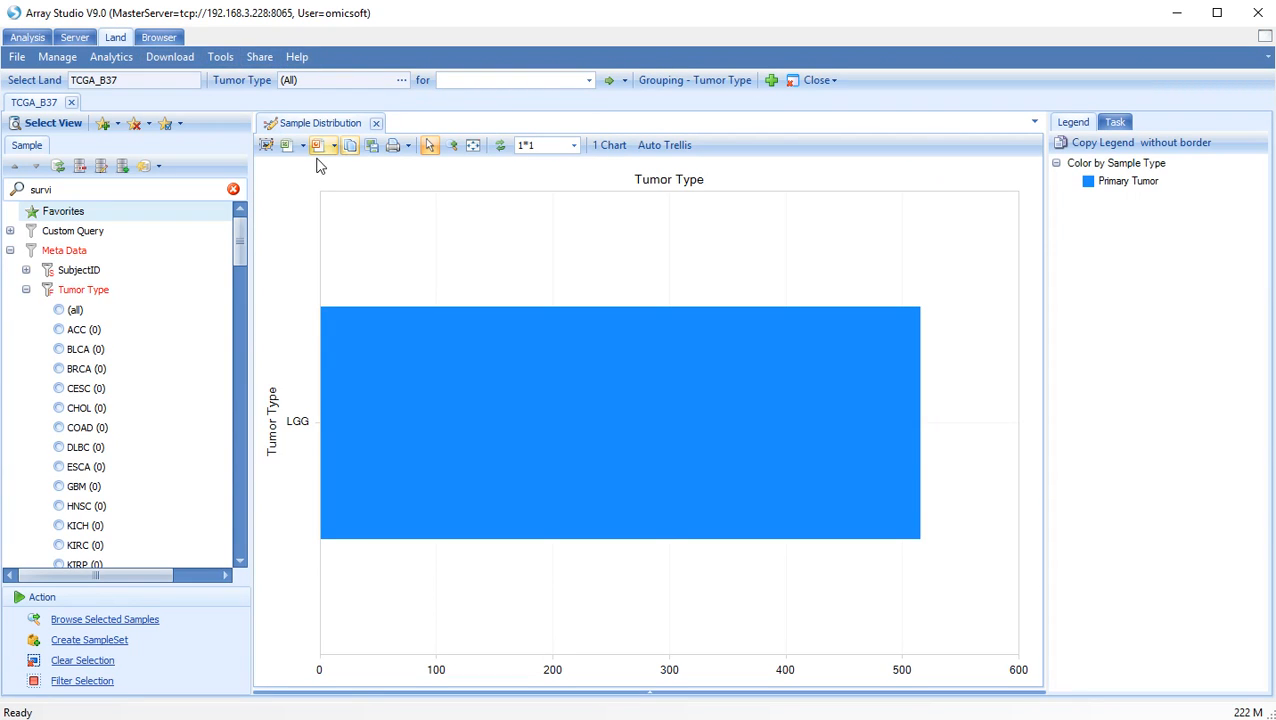
left_click(461, 80)
type("tgif1")
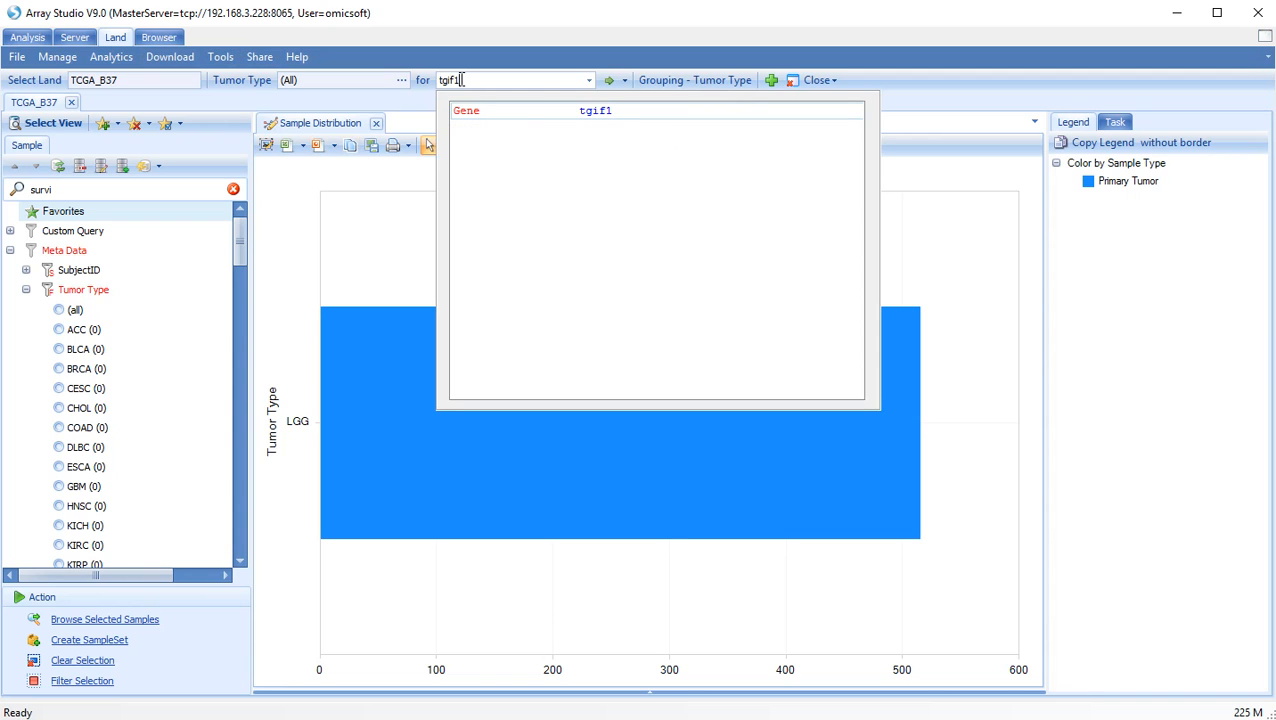
left_click(527, 113)
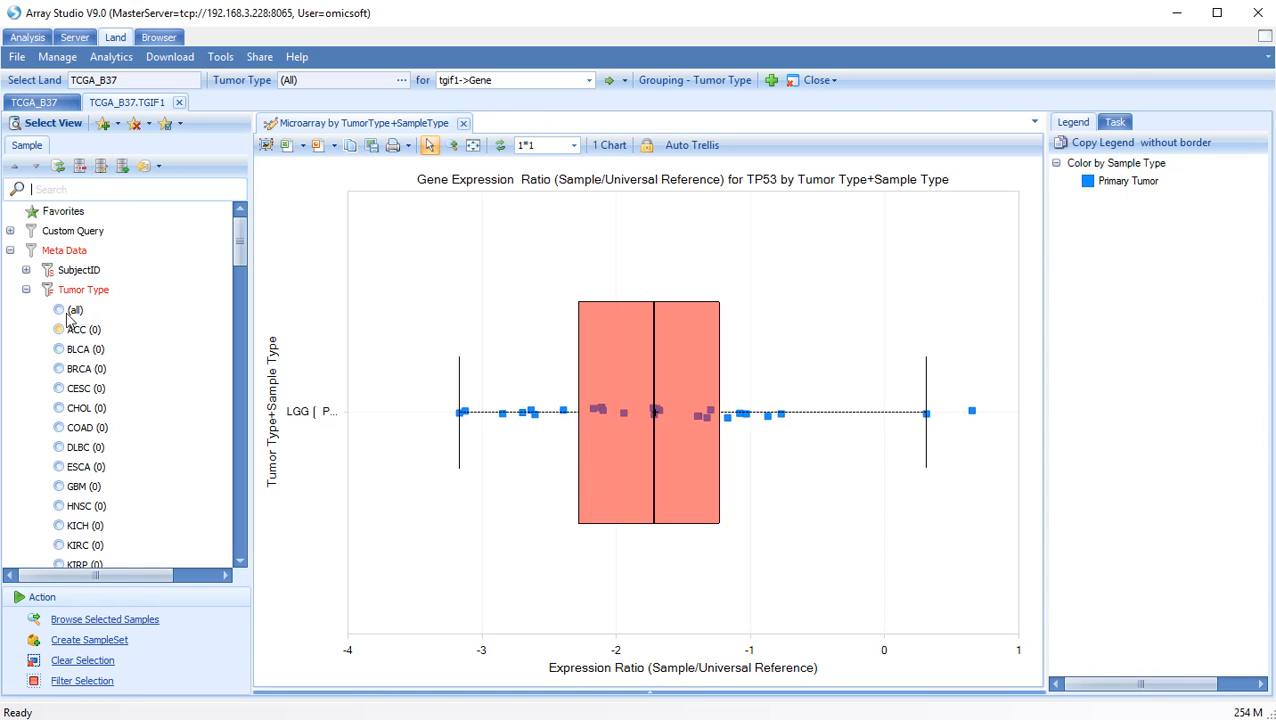
Step: Show the RNA-Seq (Survival View) for TGIF1 and widen the Tumor Type filter to all tumor types
left_click(55, 122)
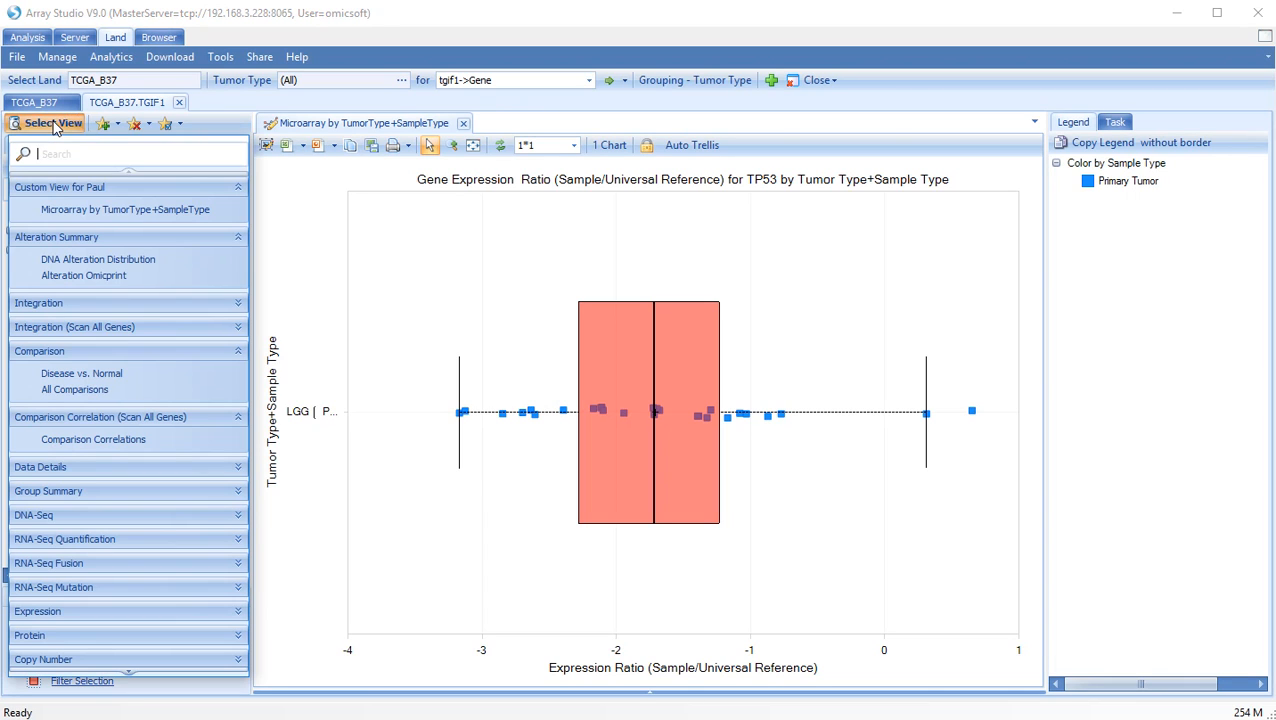
left_click(238, 539)
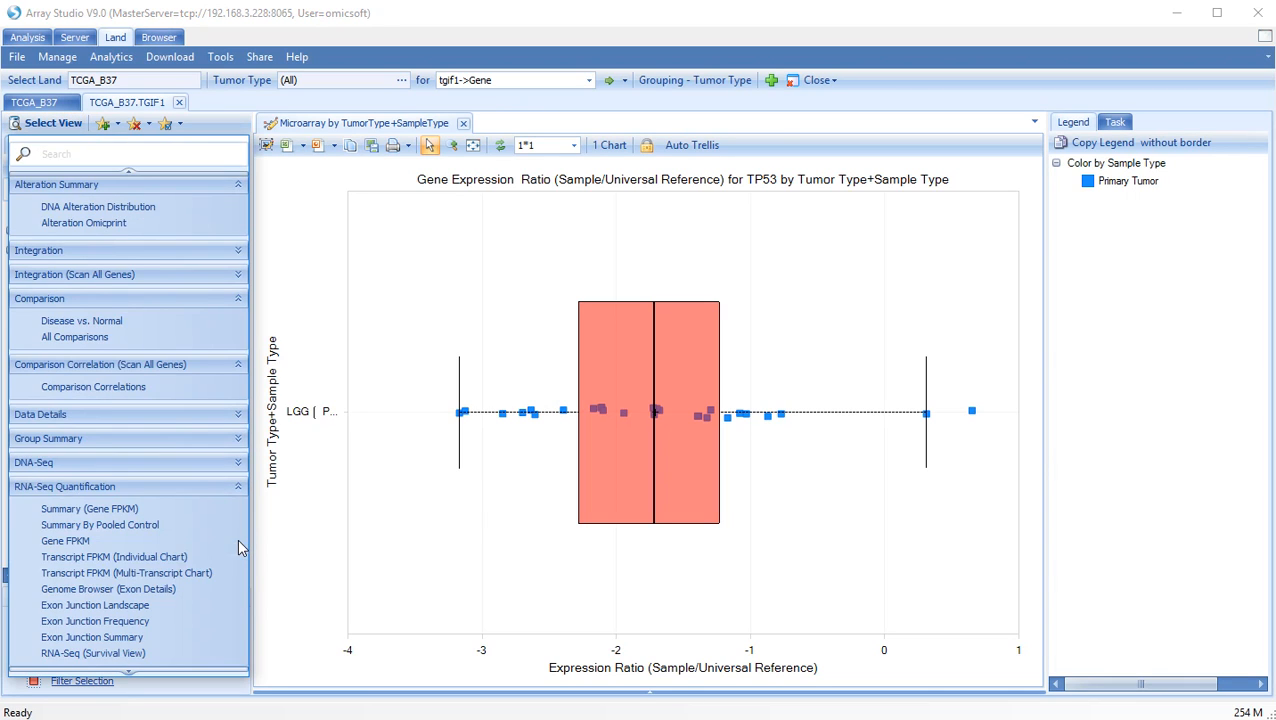
left_click(104, 653)
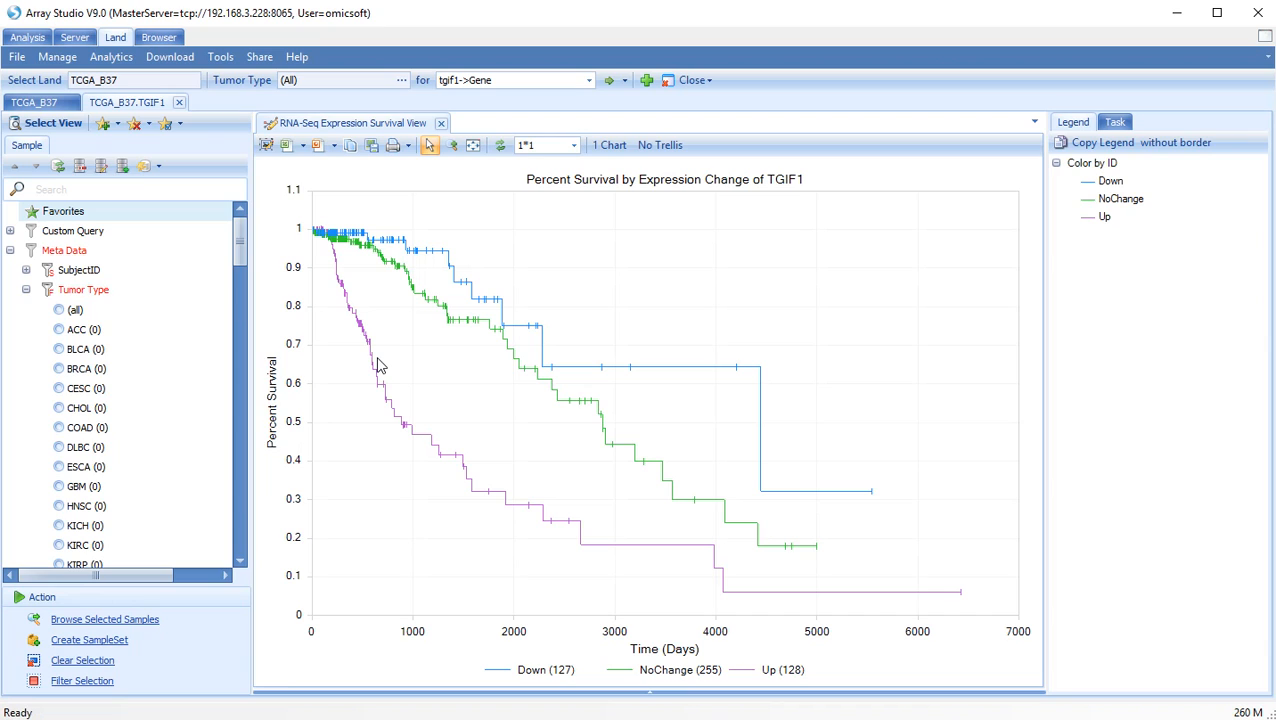
left_click(59, 311)
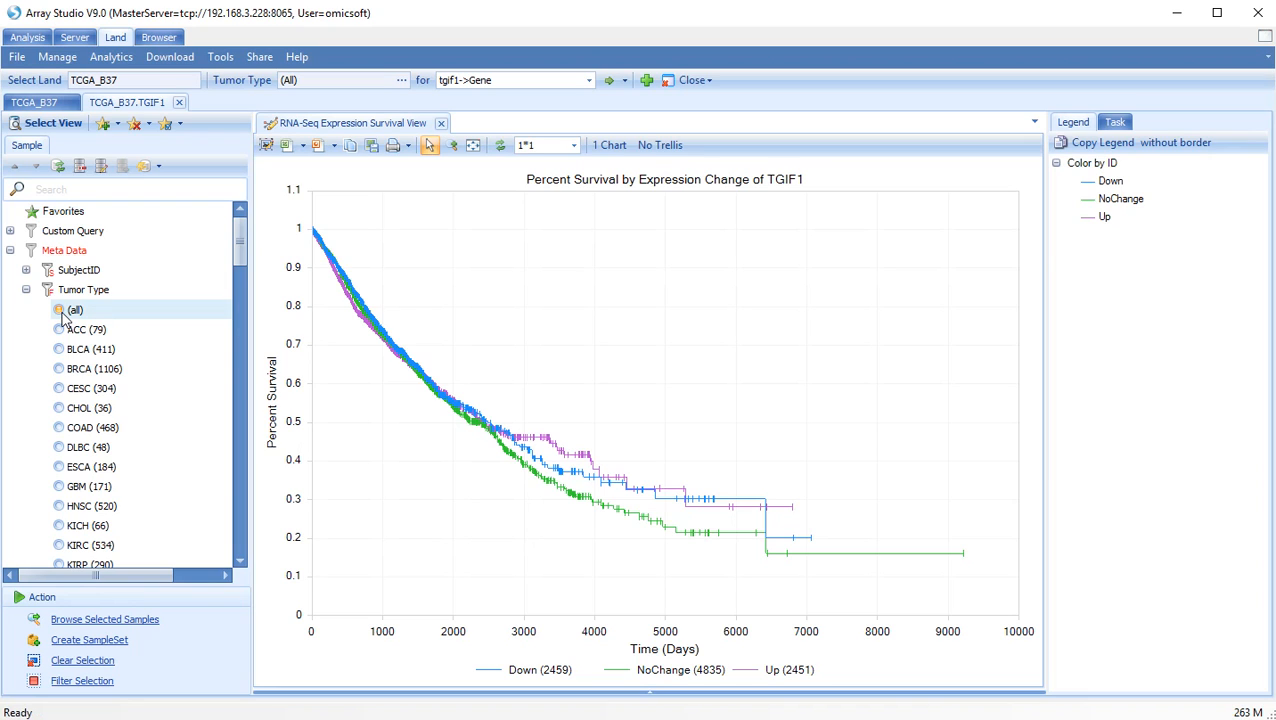
Step: Open the ClinicalOutcome_B37 land and search it for the gene TGIF1
left_click(45, 85)
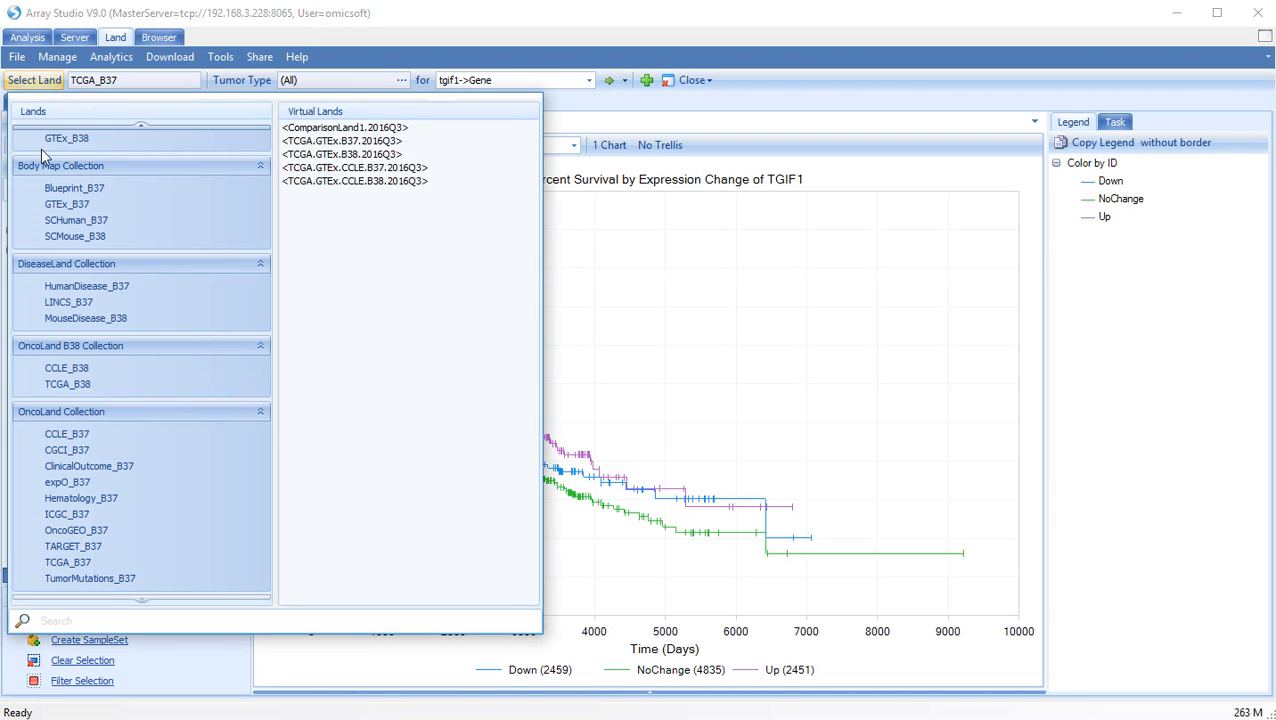
left_click(112, 467)
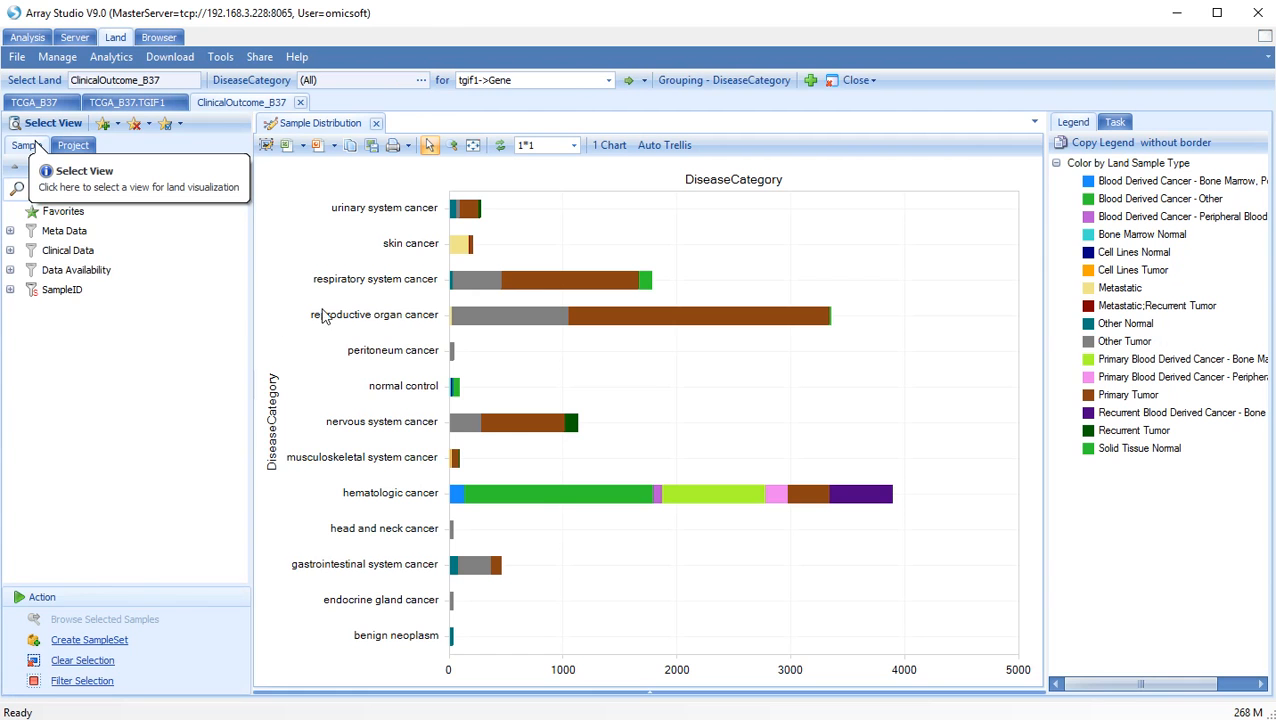
left_click_drag(507, 83, 447, 97)
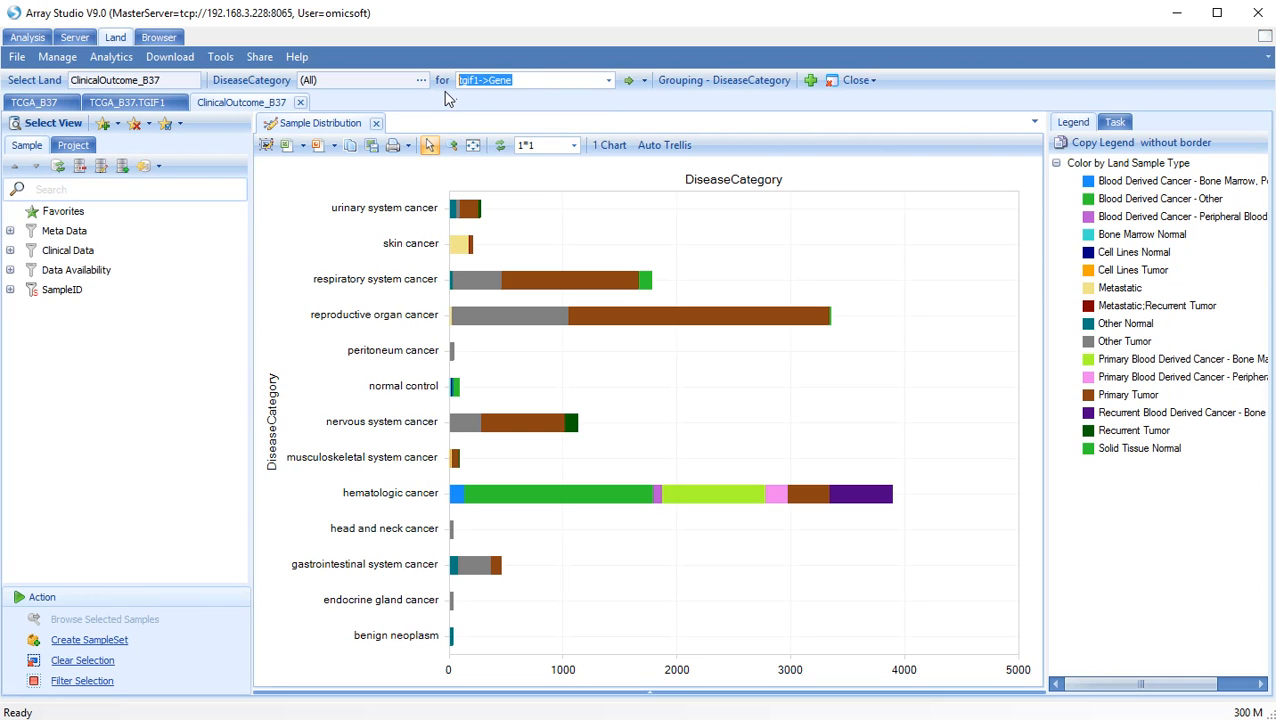
type("tgif1")
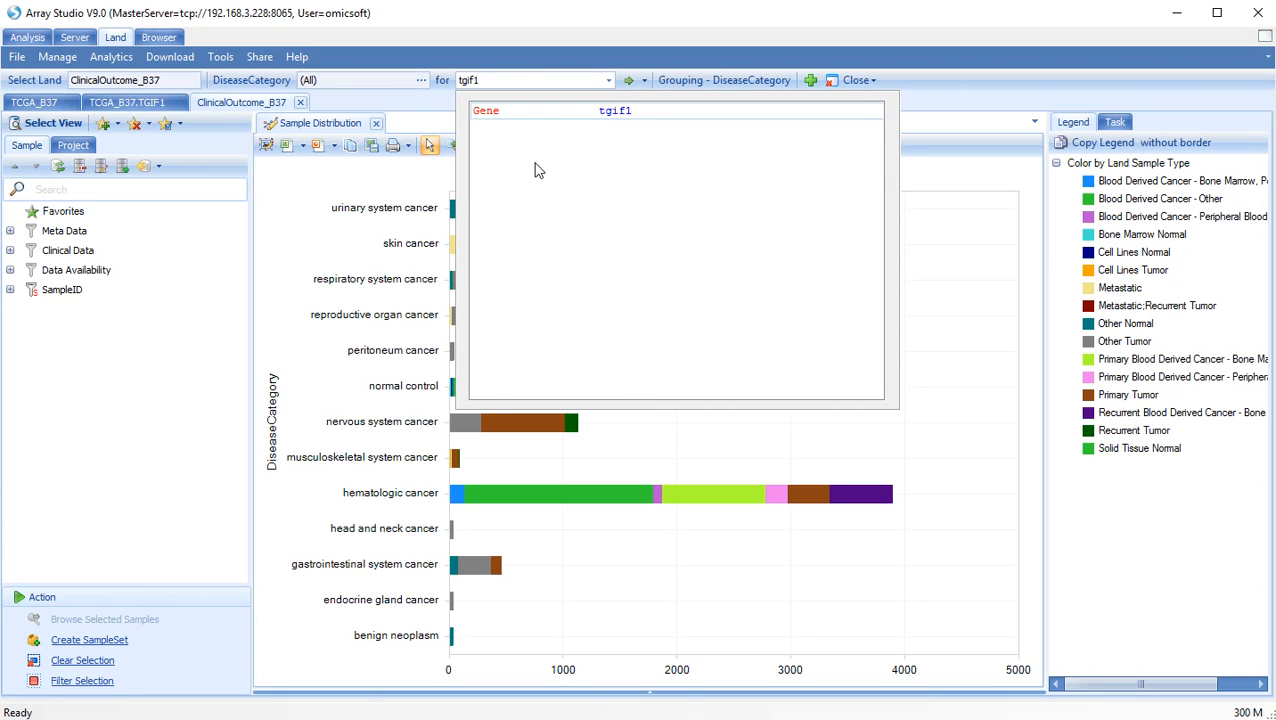
left_click(527, 111)
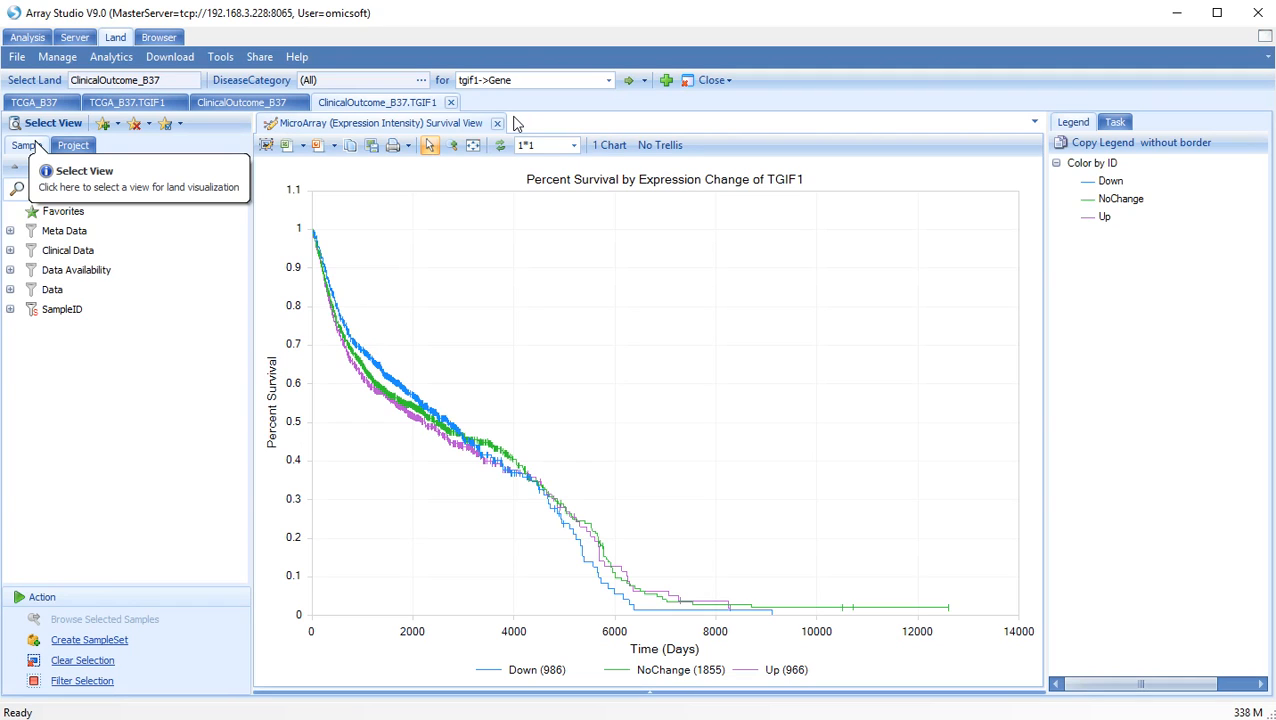
Step: Restrict the TGIF1 survival plot to samples whose DiseaseState is brain glioma (LGG) only
left_click(10, 231)
left_click(26, 270)
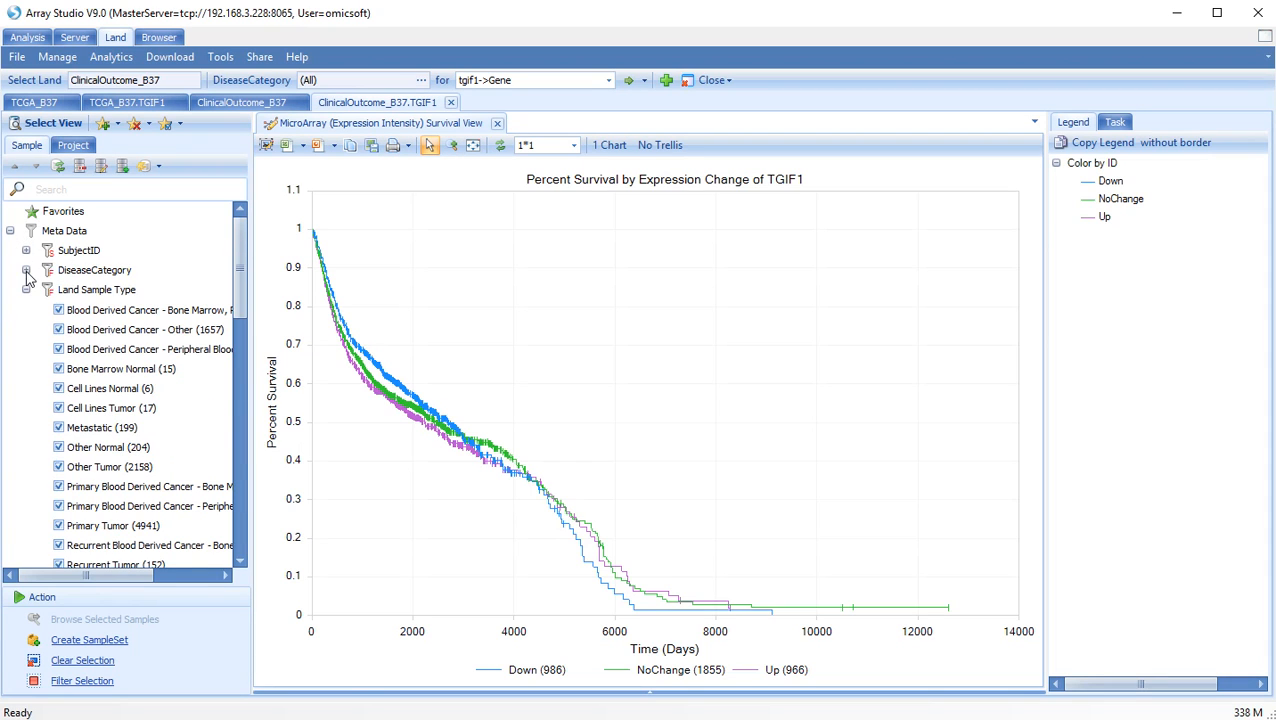
left_click(26, 290)
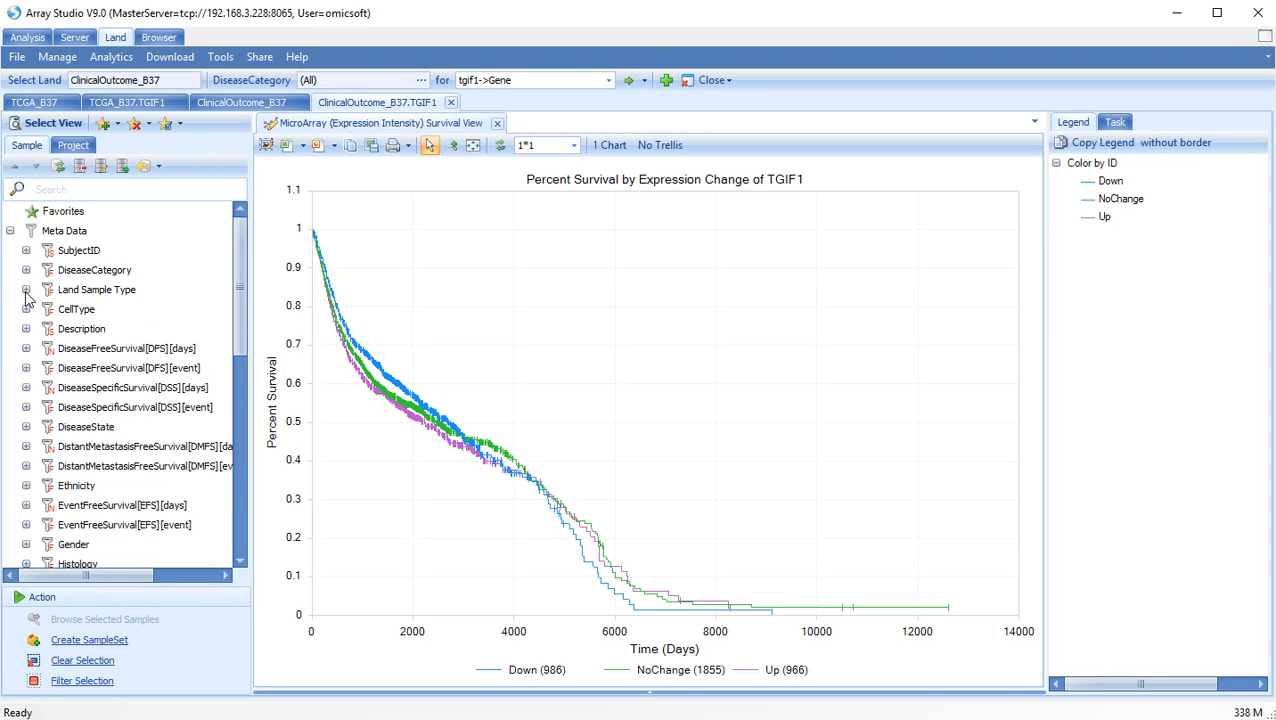
left_click(26, 427)
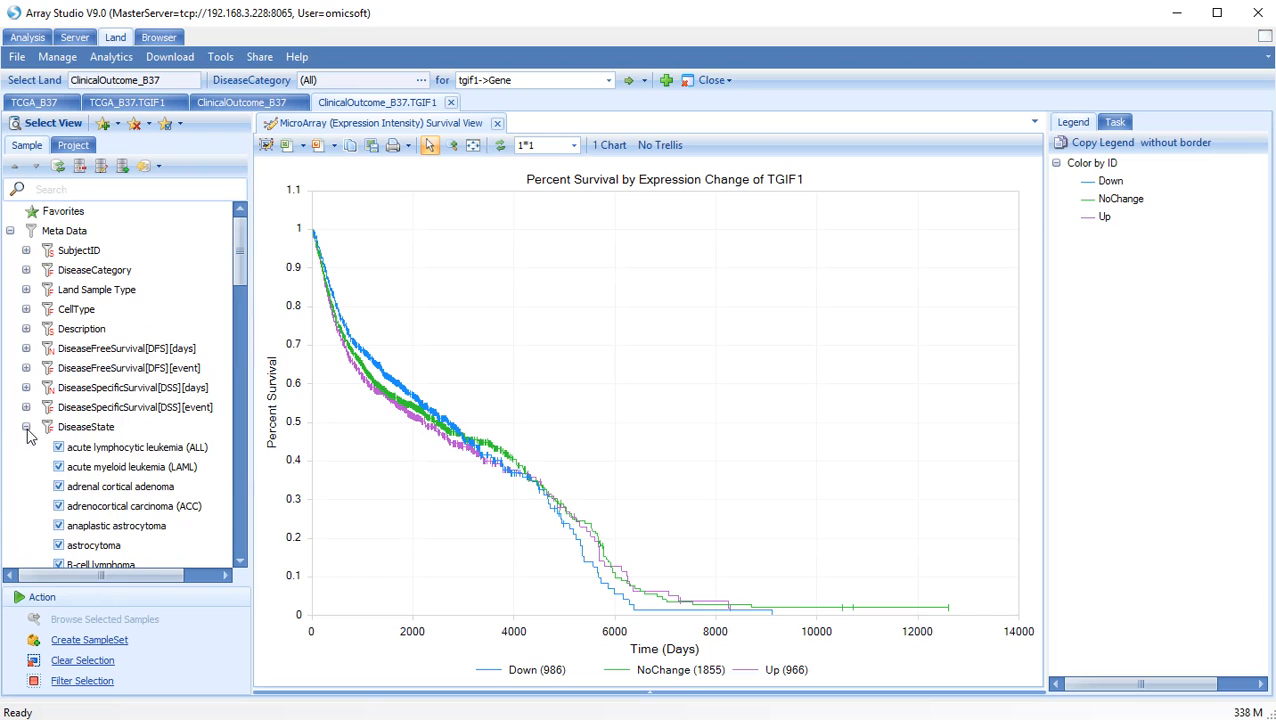
scroll(45, 422, "down", 2)
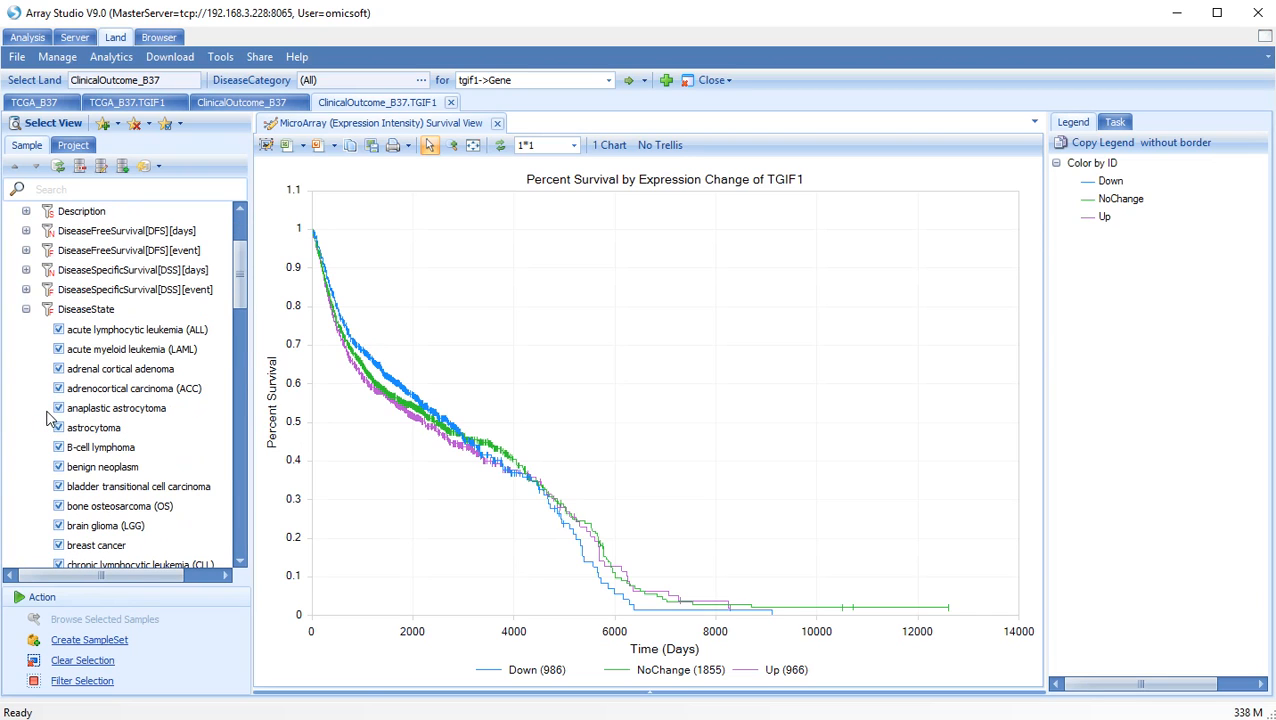
right_click(103, 527)
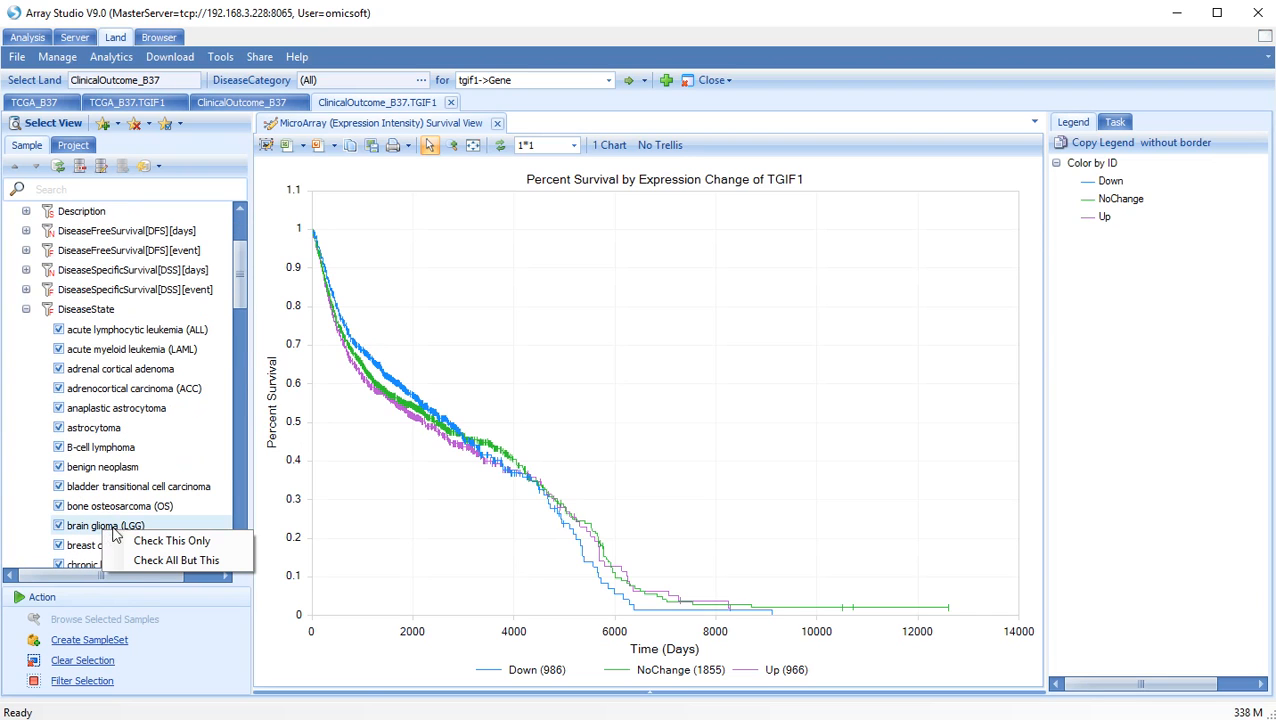
left_click(170, 540)
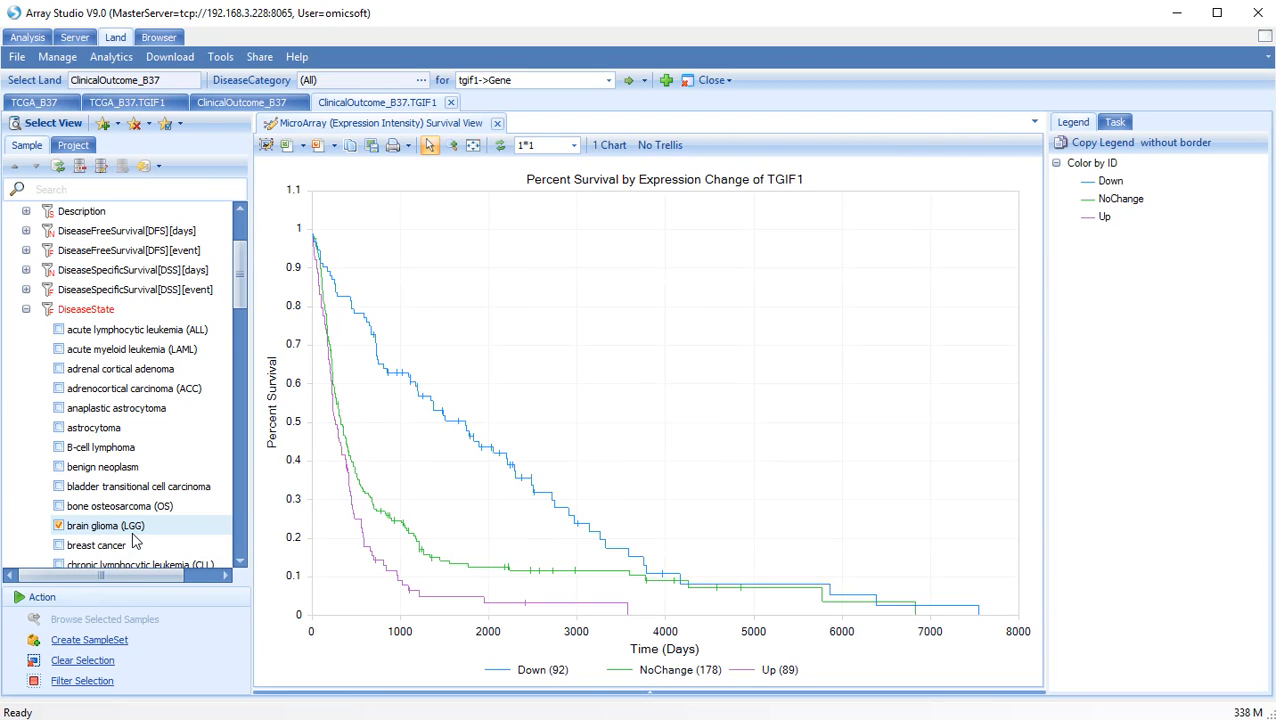